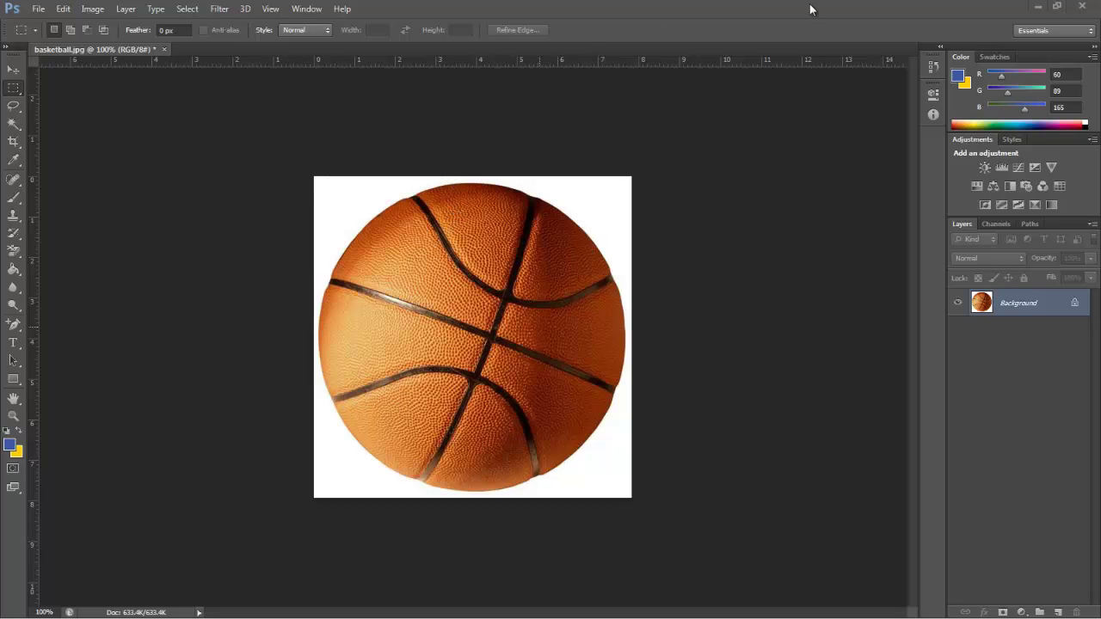
Draw a test rectangular marquee on the basketball image, then deselect it
{"action": "left_click", "coordinate": [38, 8]}
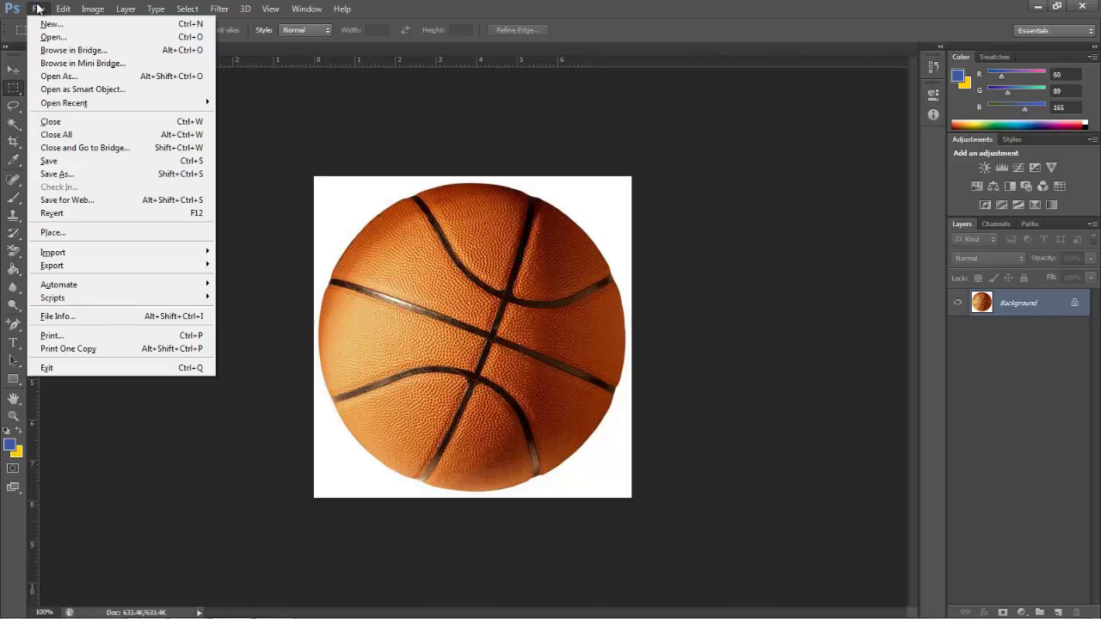
{"action": "left_click", "coordinate": [38, 11]}
{"action": "left_click", "coordinate": [38, 10]}
{"action": "left_click", "coordinate": [339, 109]}
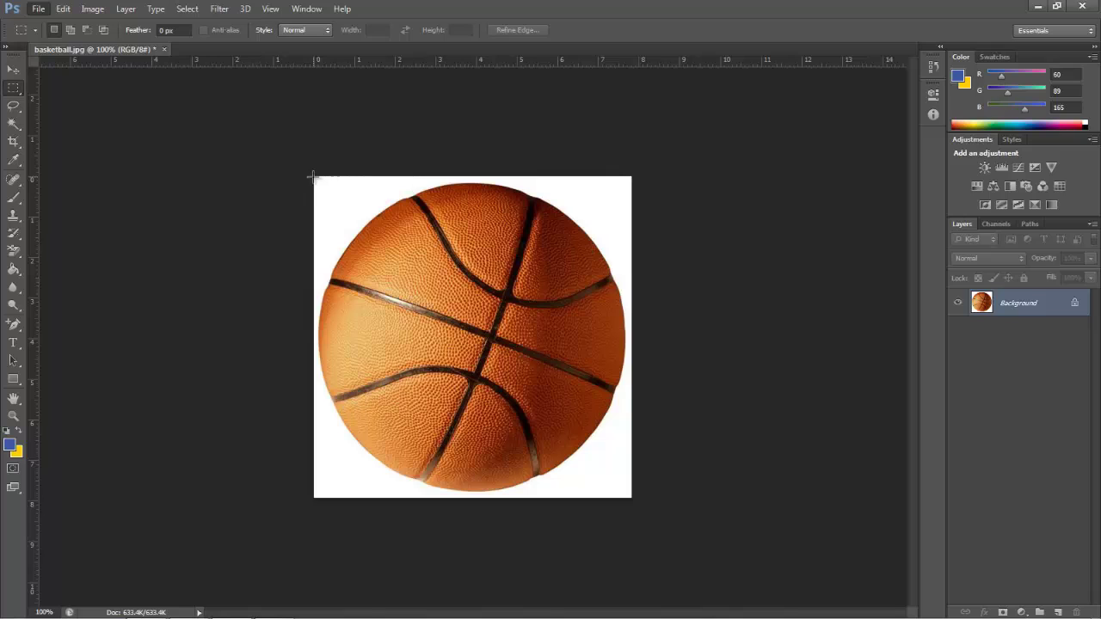
{"action": "left_click_drag", "start_coordinate": [315, 177], "coordinate": [560, 453]}
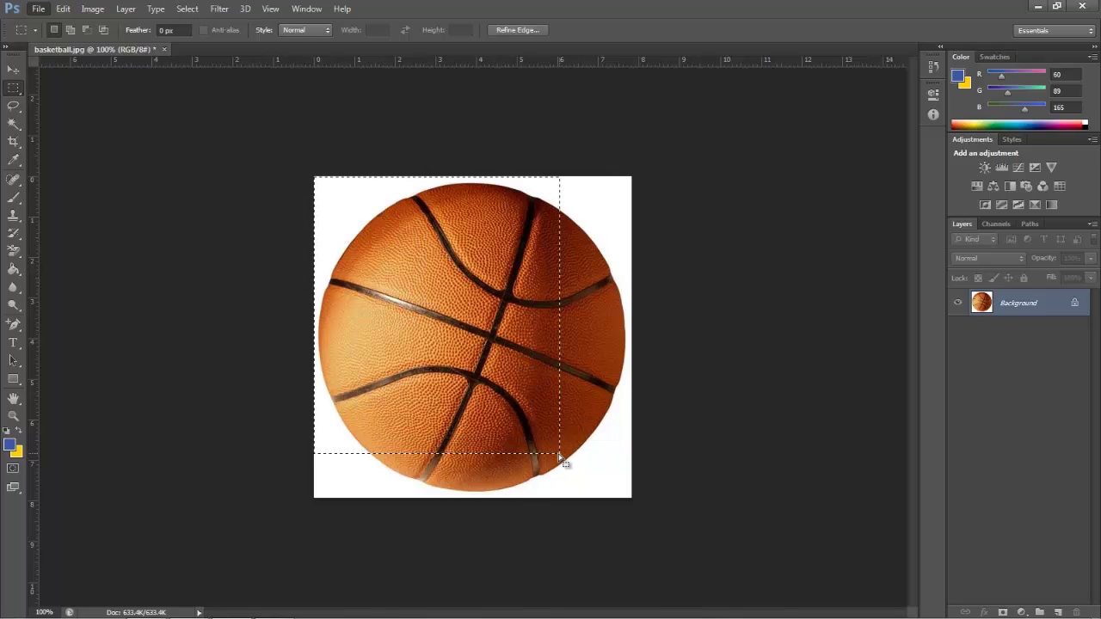
{"action": "left_click", "coordinate": [430, 465]}
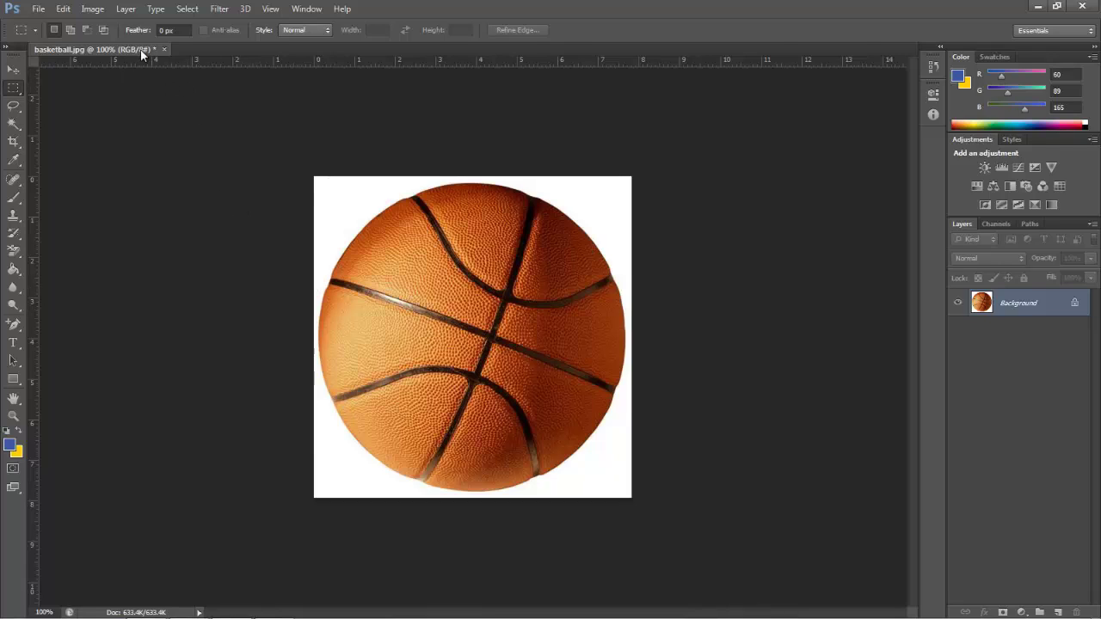
Close the basketball.jpg document tab
{"action": "left_click", "coordinate": [38, 10]}
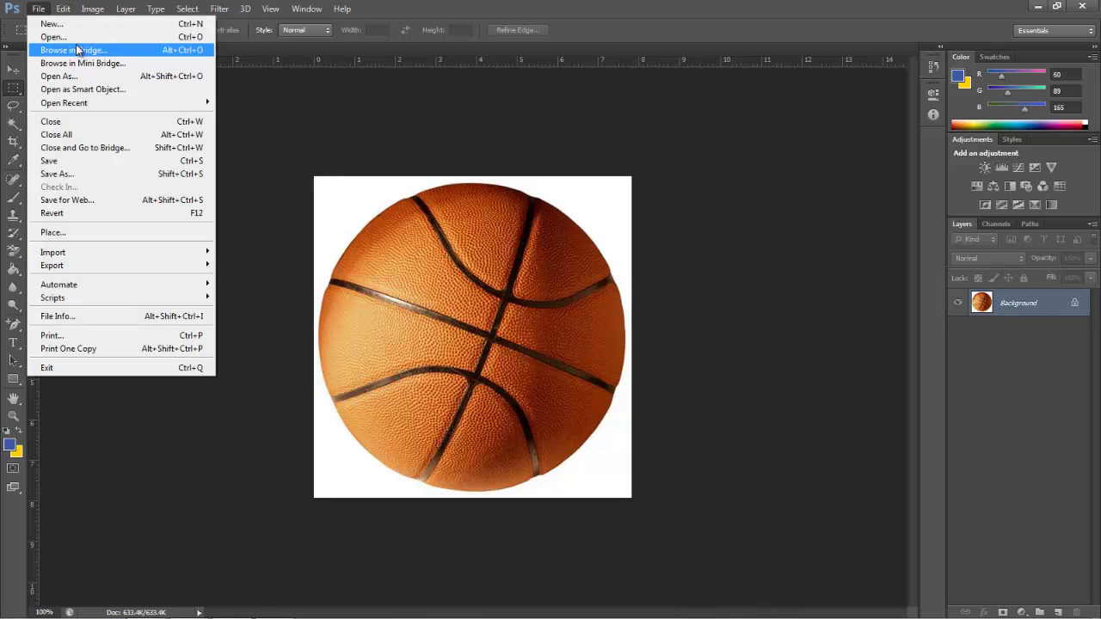
{"action": "left_click", "coordinate": [312, 94]}
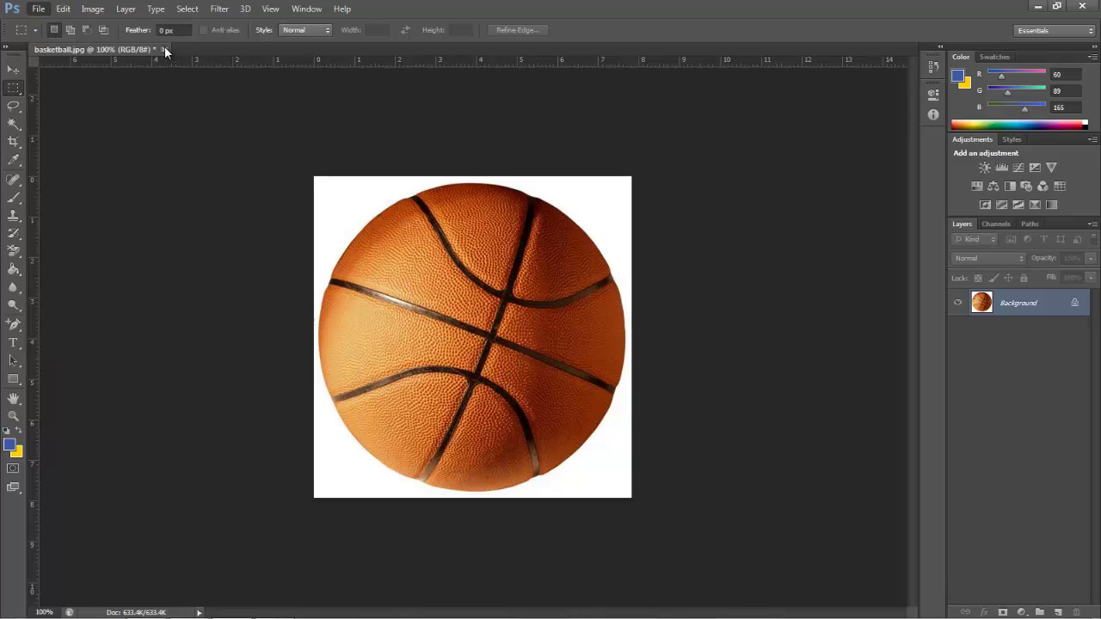
{"action": "left_click", "coordinate": [163, 48]}
Discard unsaved changes, reopen basketball.jpg, and convert its Background into Layer 0
{"action": "left_click", "coordinate": [542, 243]}
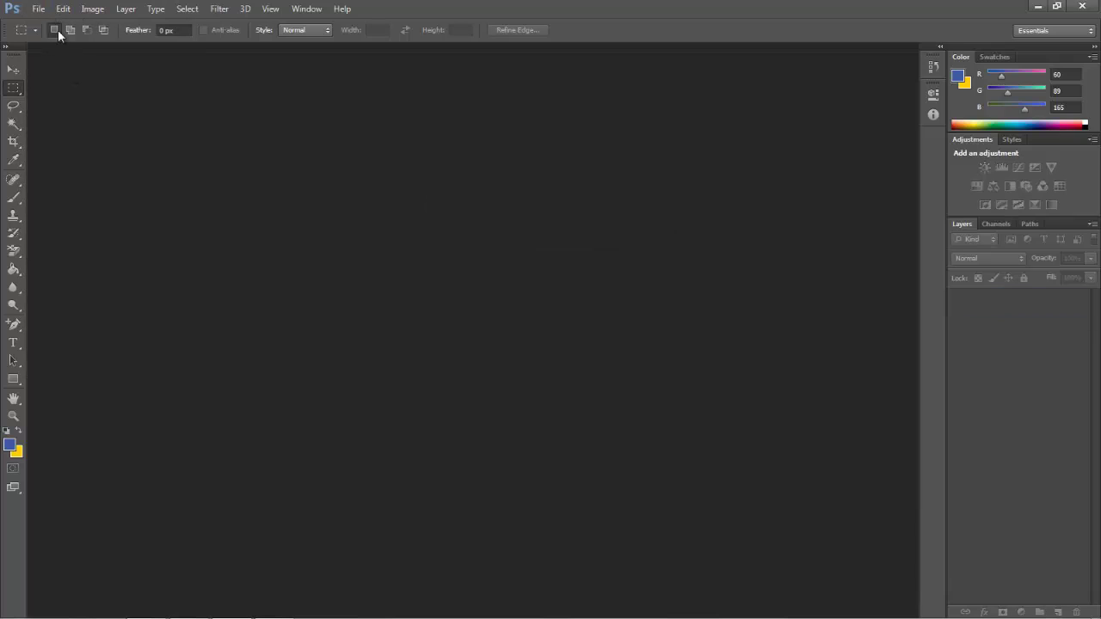
{"action": "left_click", "coordinate": [45, 11]}
{"action": "left_click", "coordinate": [72, 40]}
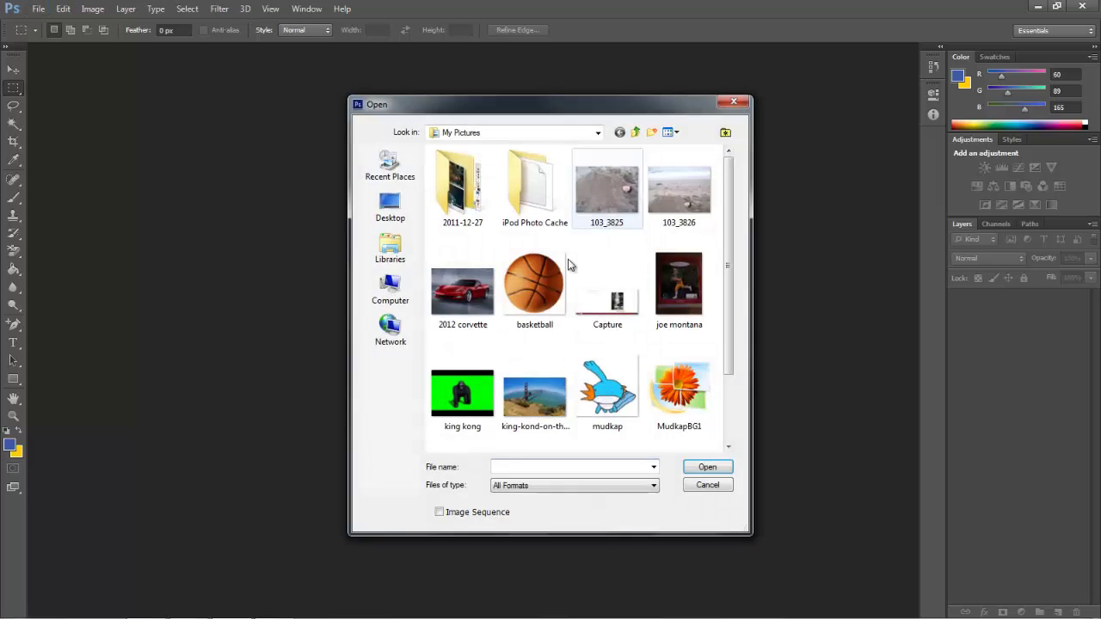
{"action": "double_click", "coordinate": [552, 266]}
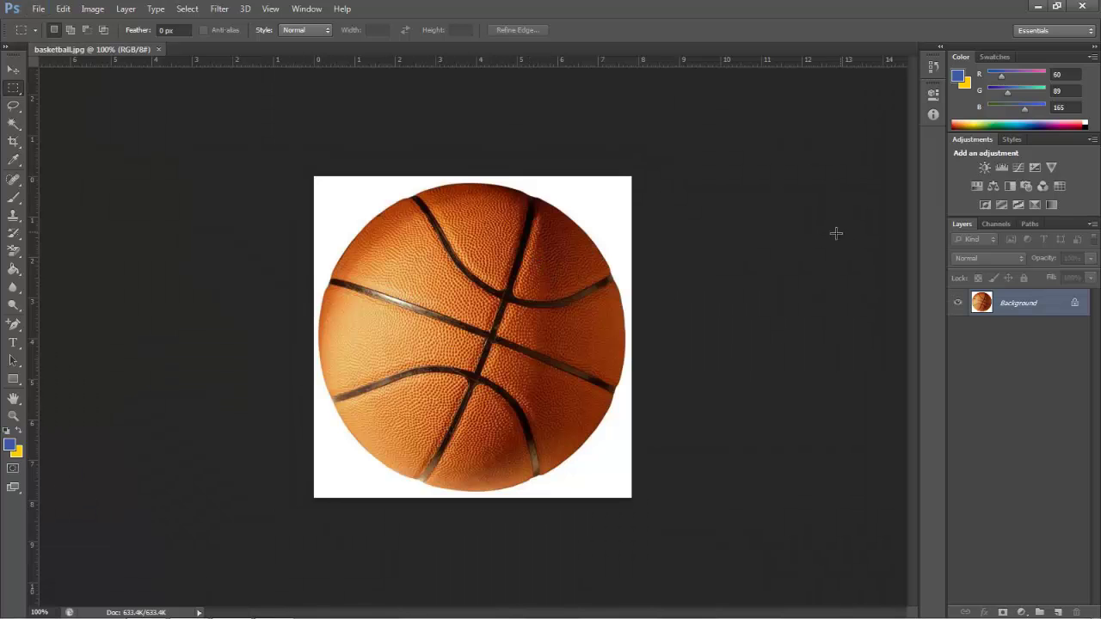
{"action": "double_click", "coordinate": [1074, 304]}
{"action": "left_click", "coordinate": [663, 196]}
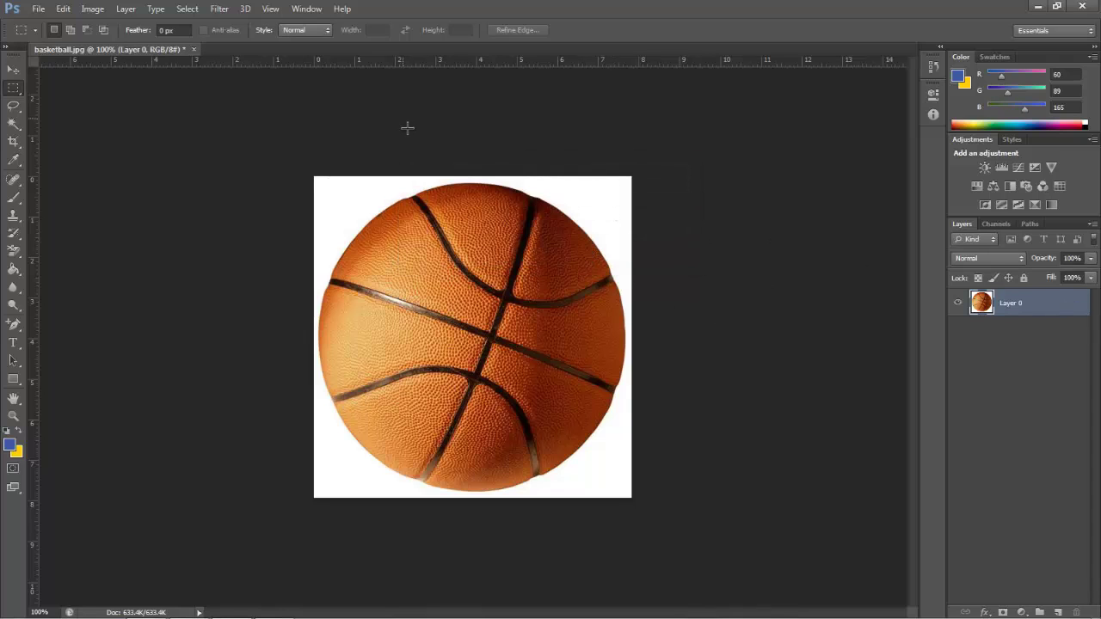
Show the Timeline panel and create a frame animation with the basketball as frame 1
{"action": "left_click", "coordinate": [305, 9]}
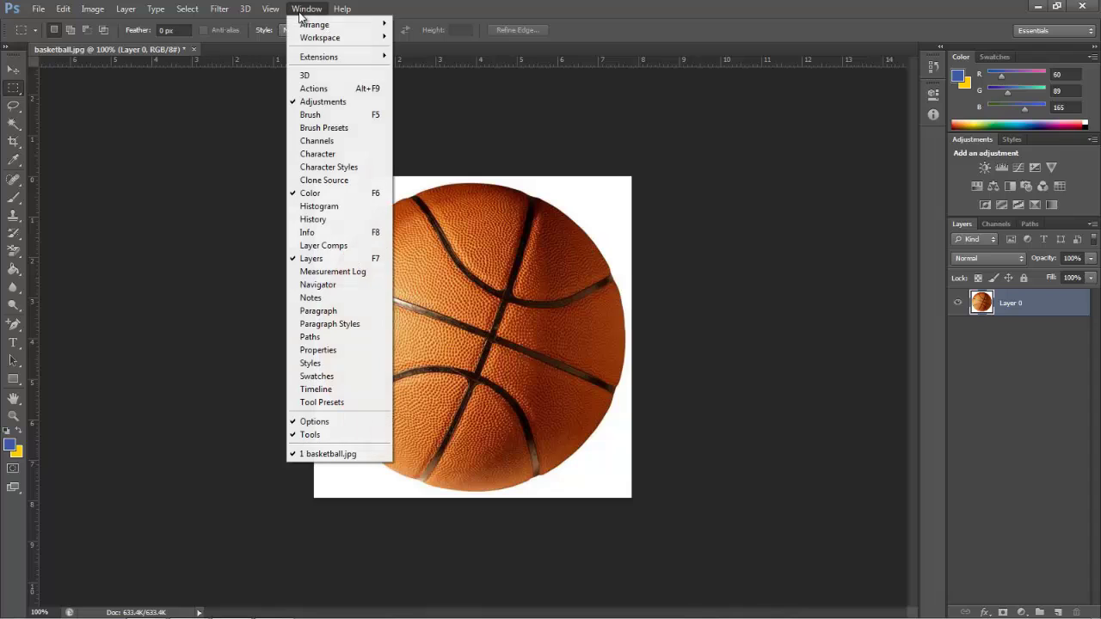
{"action": "left_click", "coordinate": [316, 390]}
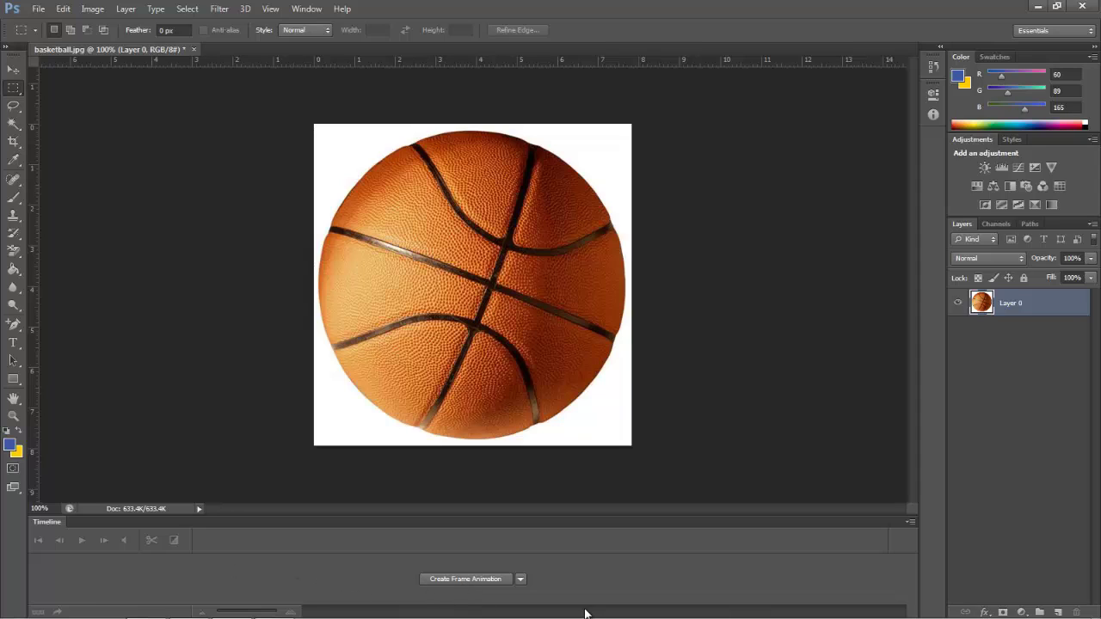
{"action": "left_click", "coordinate": [521, 582]}
{"action": "left_click", "coordinate": [526, 592]}
{"action": "left_click", "coordinate": [522, 582]}
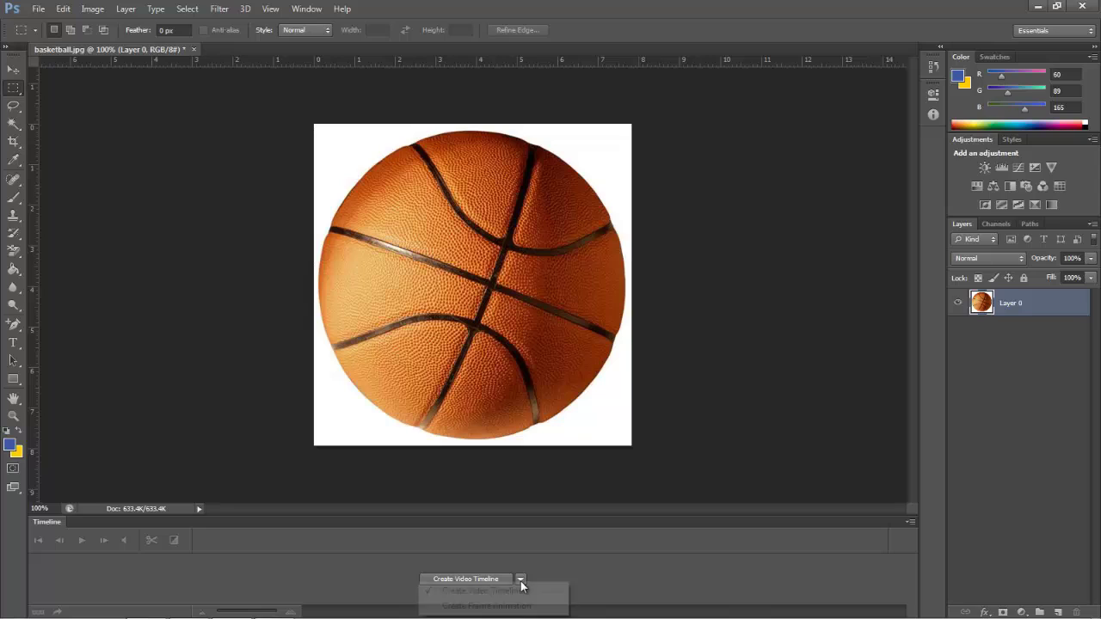
{"action": "left_click", "coordinate": [511, 607]}
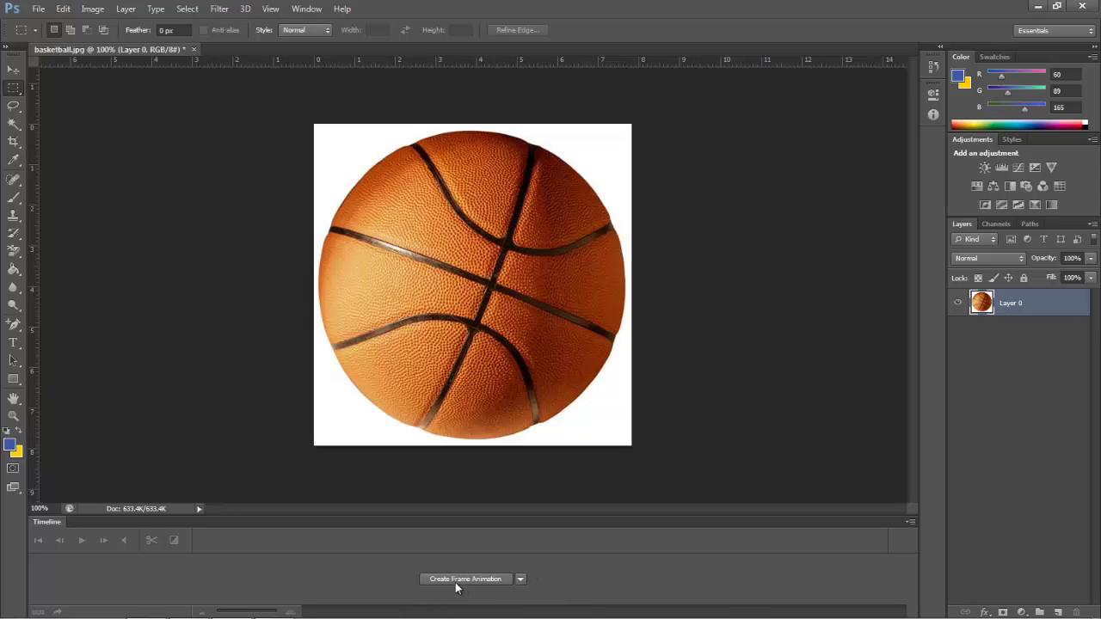
{"action": "left_click", "coordinate": [455, 583]}
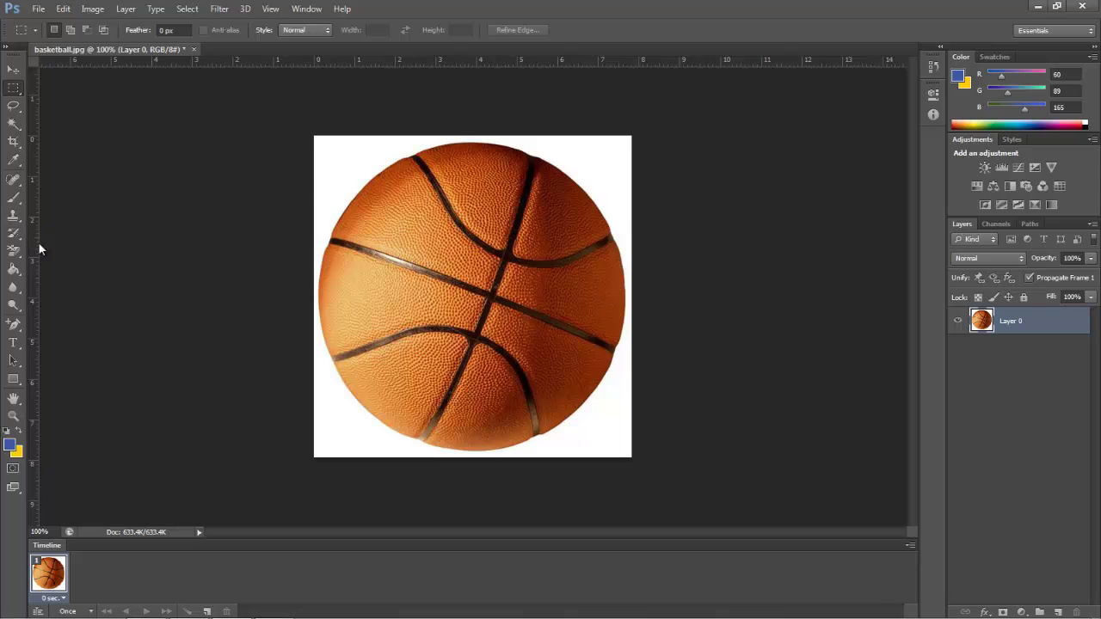
Delete the white background around the ball with the Magic Wand, leaving transparency
{"action": "left_click", "coordinate": [12, 124]}
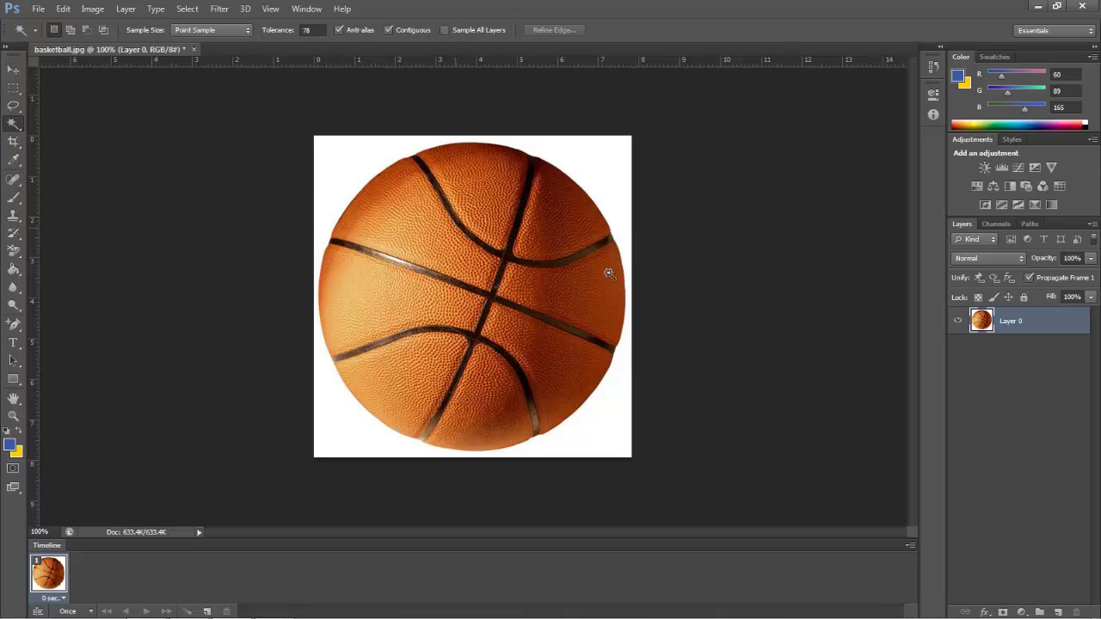
{"action": "left_click", "coordinate": [610, 163]}
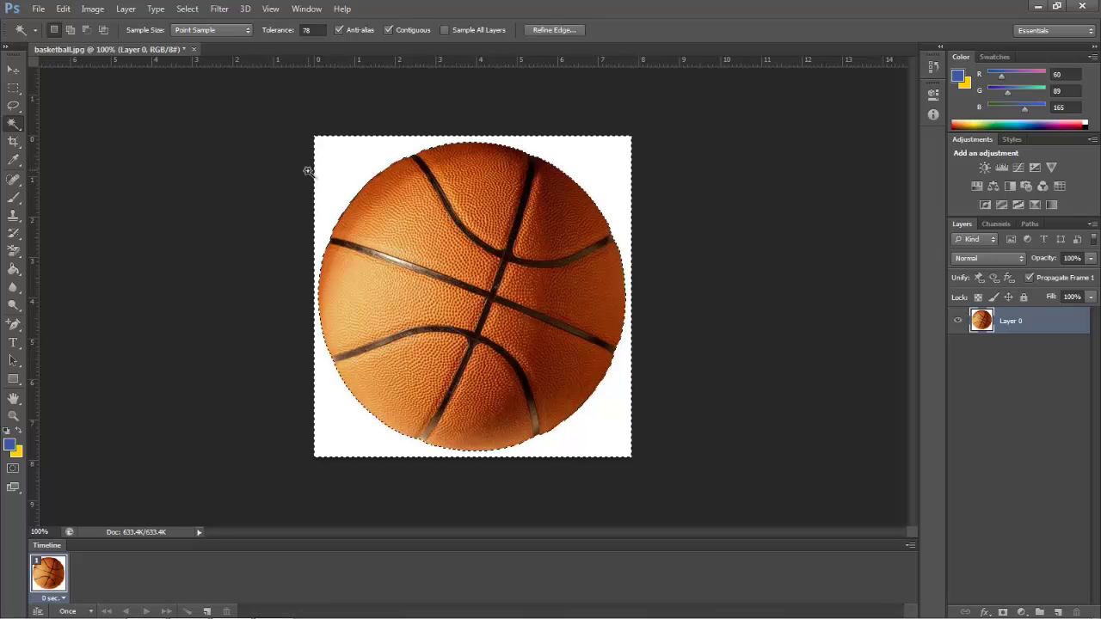
{"action": "key", "text": "Delete"}
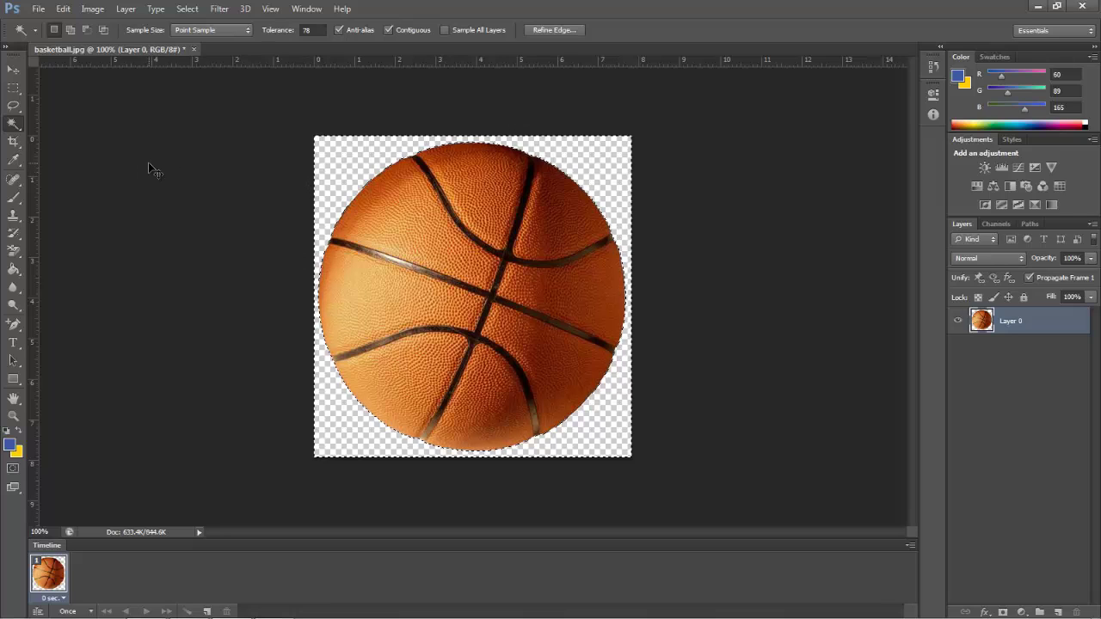
{"action": "key", "text": "ctrl+d"}
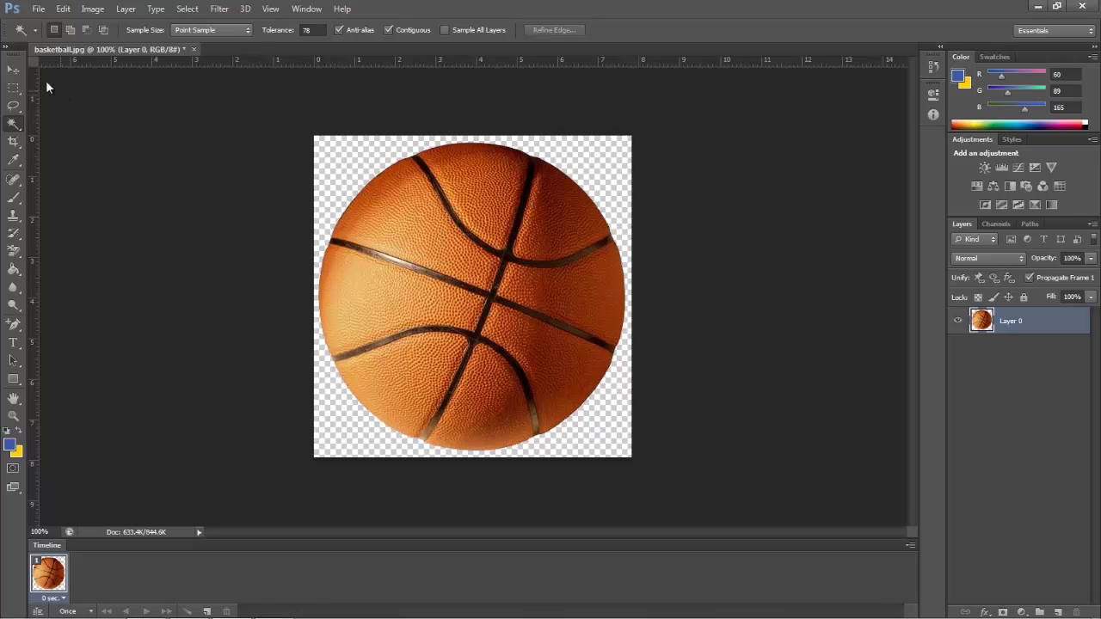
Nudge the ball slightly up and right, and add an empty Layer 1
{"action": "left_click", "coordinate": [12, 69]}
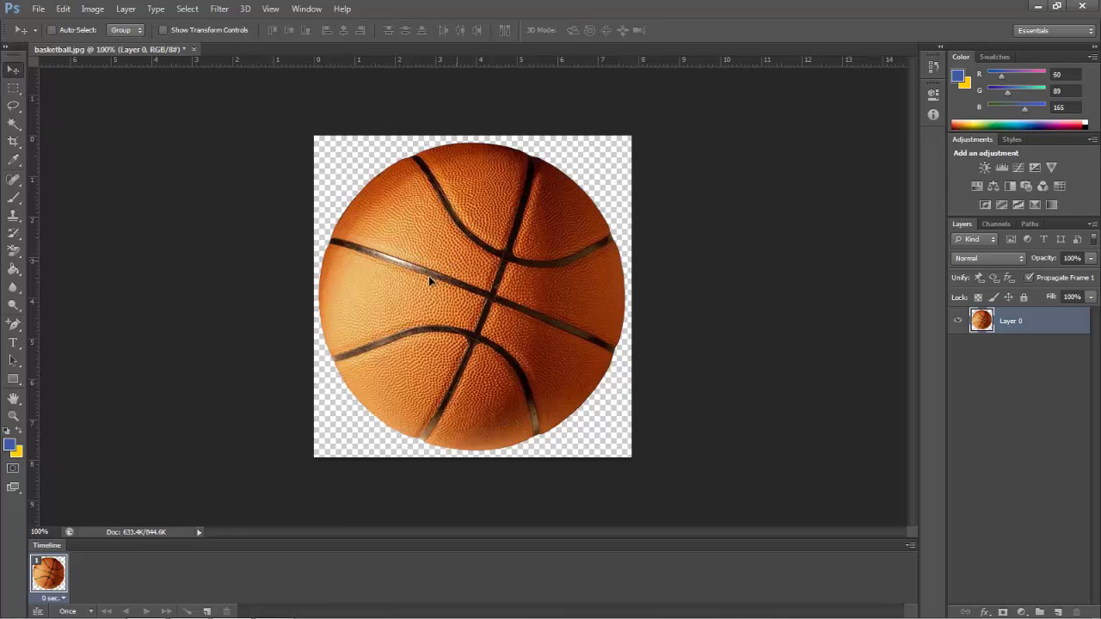
{"action": "left_click_drag", "start_coordinate": [430, 281], "coordinate": [455, 258]}
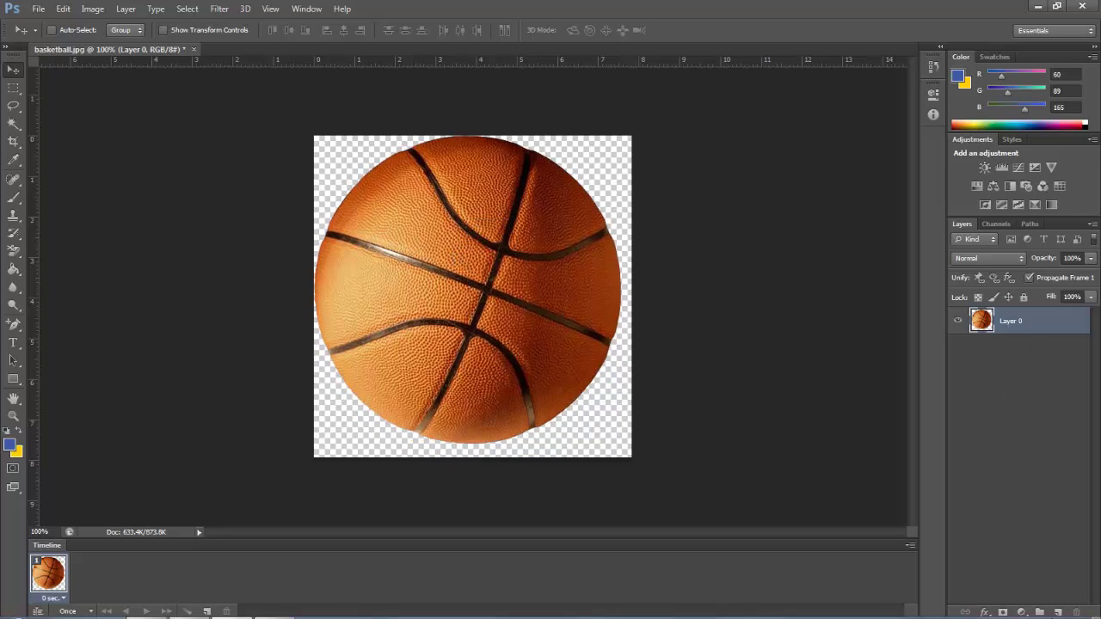
{"action": "left_click", "coordinate": [1059, 612]}
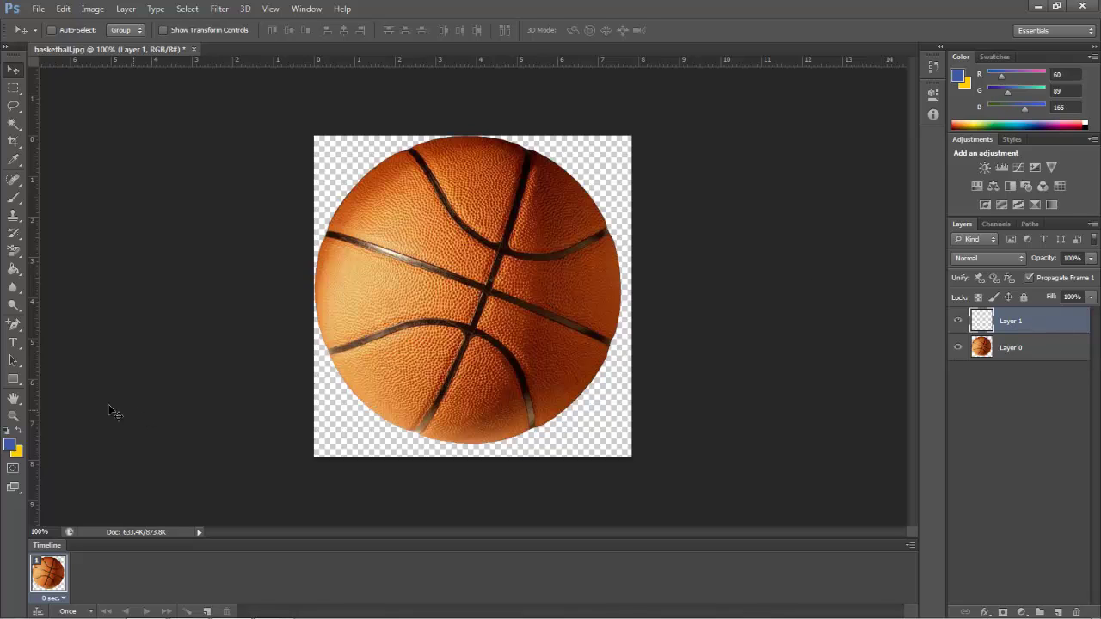
Set the foreground colour to white
{"action": "left_click", "coordinate": [10, 447]}
{"action": "left_click_drag", "start_coordinate": [481, 222], "coordinate": [365, 154]}
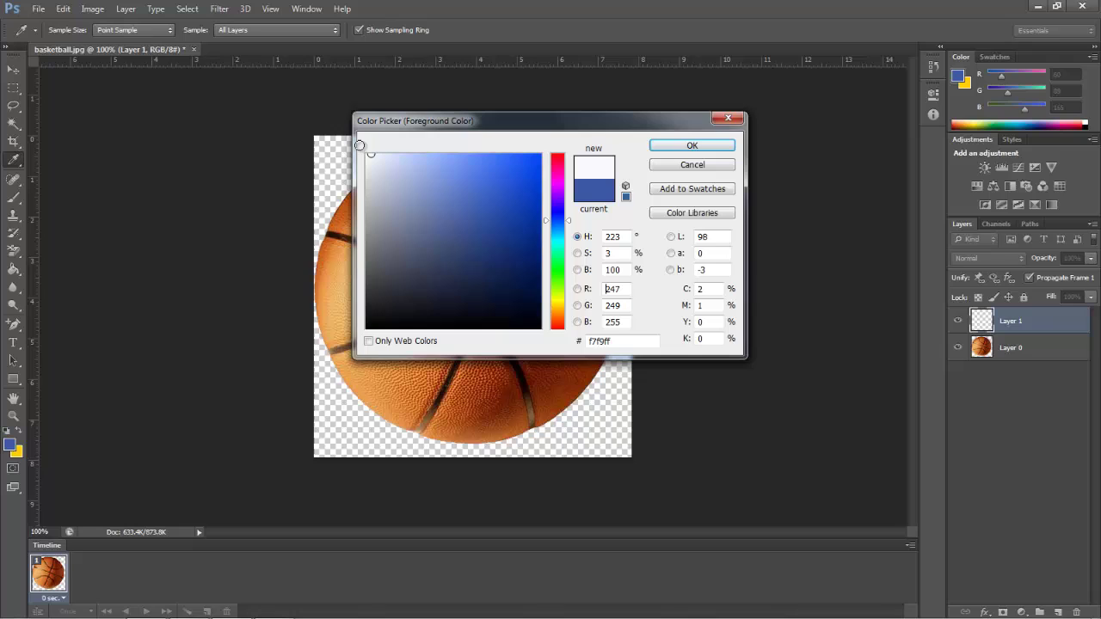
{"action": "left_click", "coordinate": [711, 148]}
Fill Layer 1 white with the Paint Bucket and place it beneath Layer 0
{"action": "left_click", "coordinate": [14, 270]}
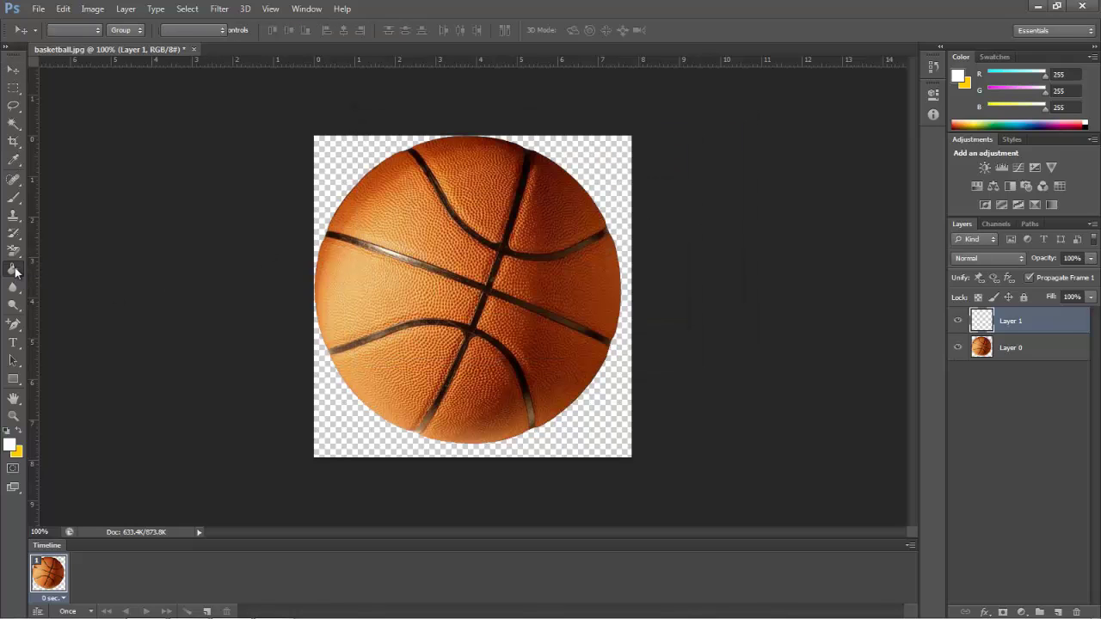
{"action": "left_click", "coordinate": [38, 280]}
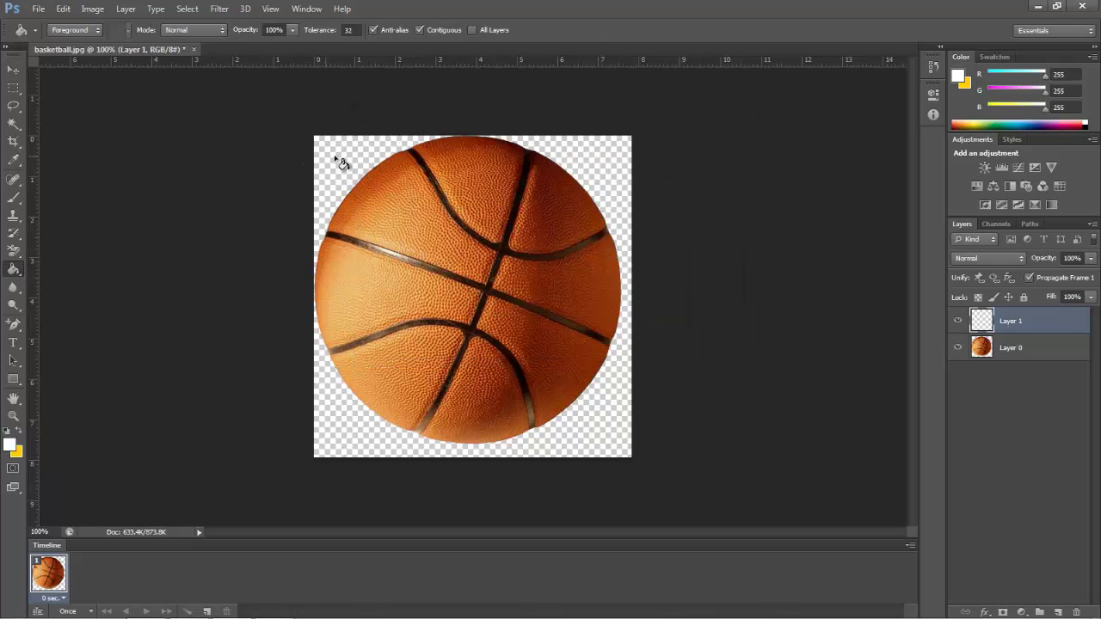
{"action": "left_click", "coordinate": [327, 229]}
{"action": "left_click_drag", "start_coordinate": [1032, 357], "coordinate": [1032, 315]}
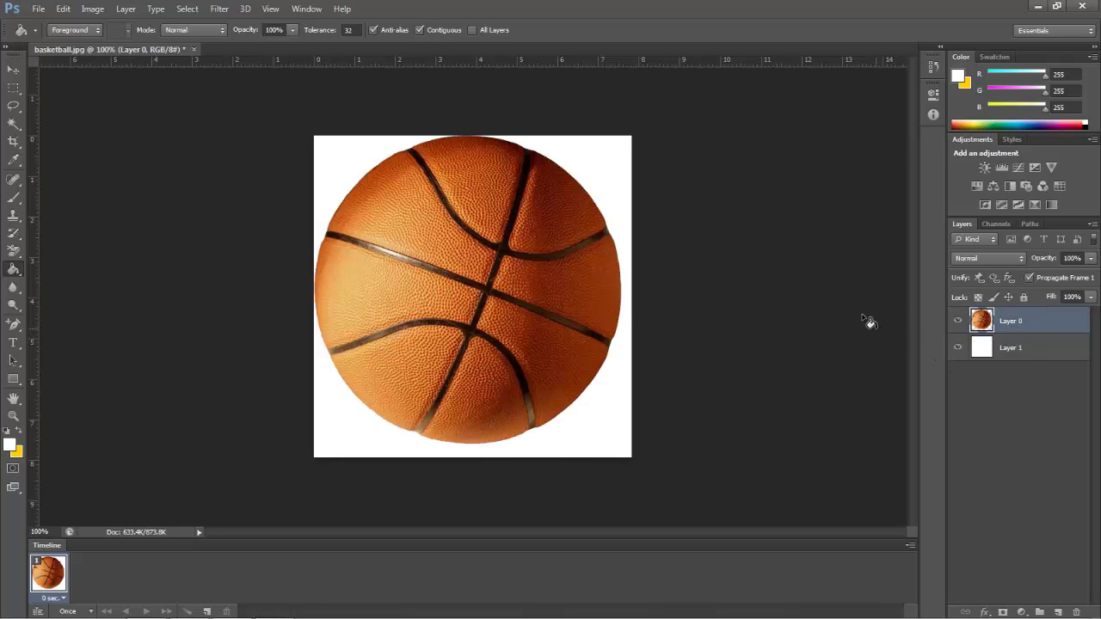
{"action": "left_click", "coordinate": [14, 69]}
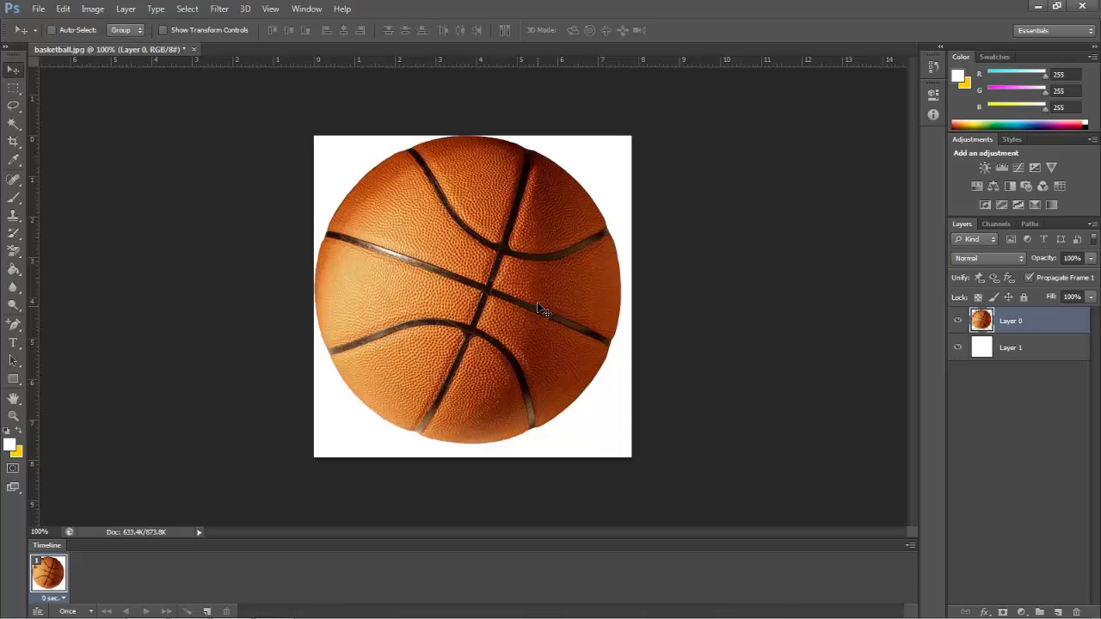
Scale the basketball to about 20% and drag it off the canvas's top-left corner
{"action": "key", "text": "ctrl+t"}
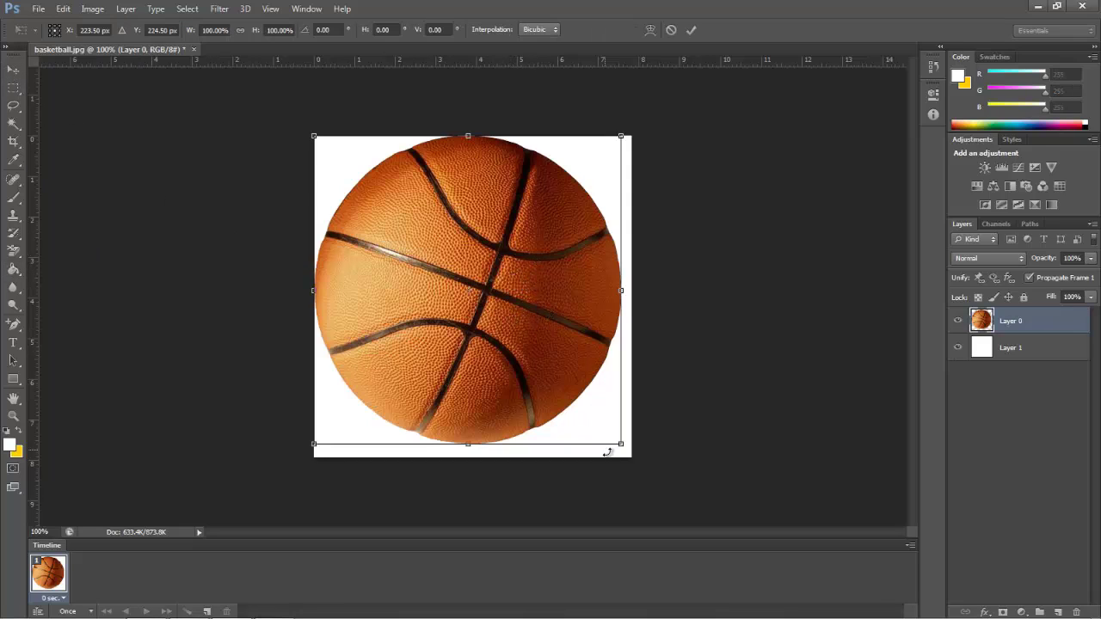
{"action": "left_click_drag", "start_coordinate": [619, 439], "coordinate": [396, 195]}
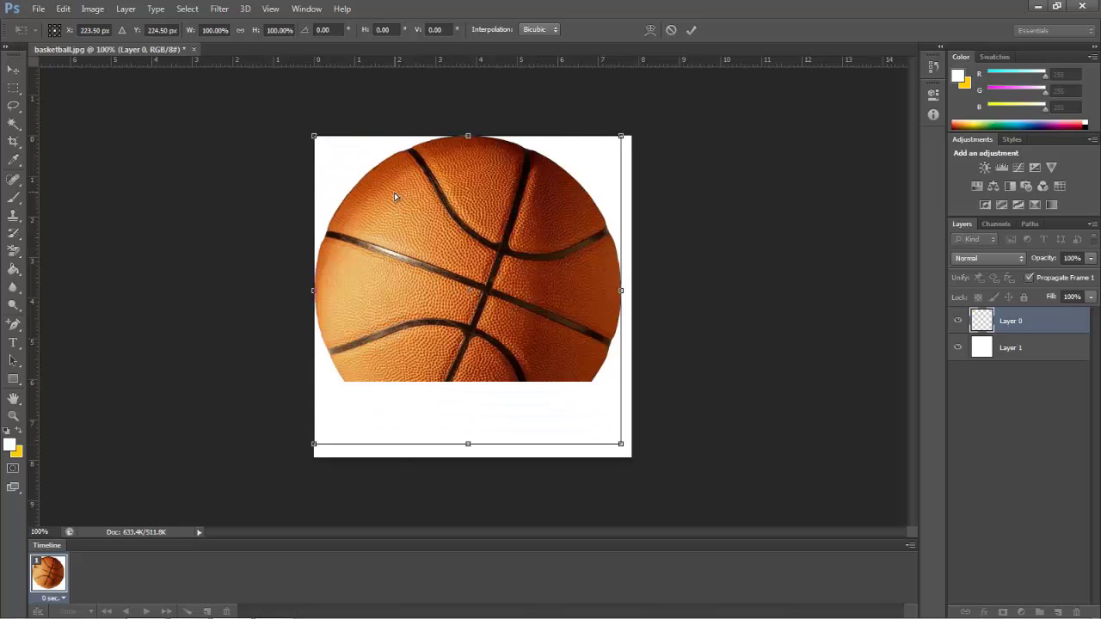
{"action": "key", "text": "ctrl+z"}
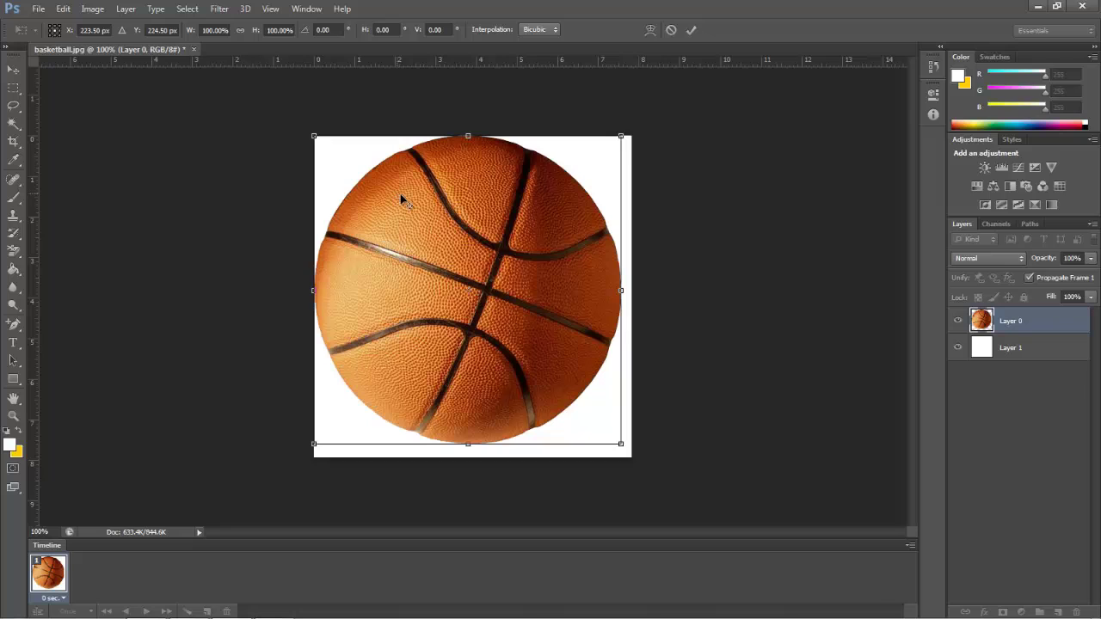
{"action": "left_click_drag", "start_coordinate": [611, 424], "coordinate": [539, 283]}
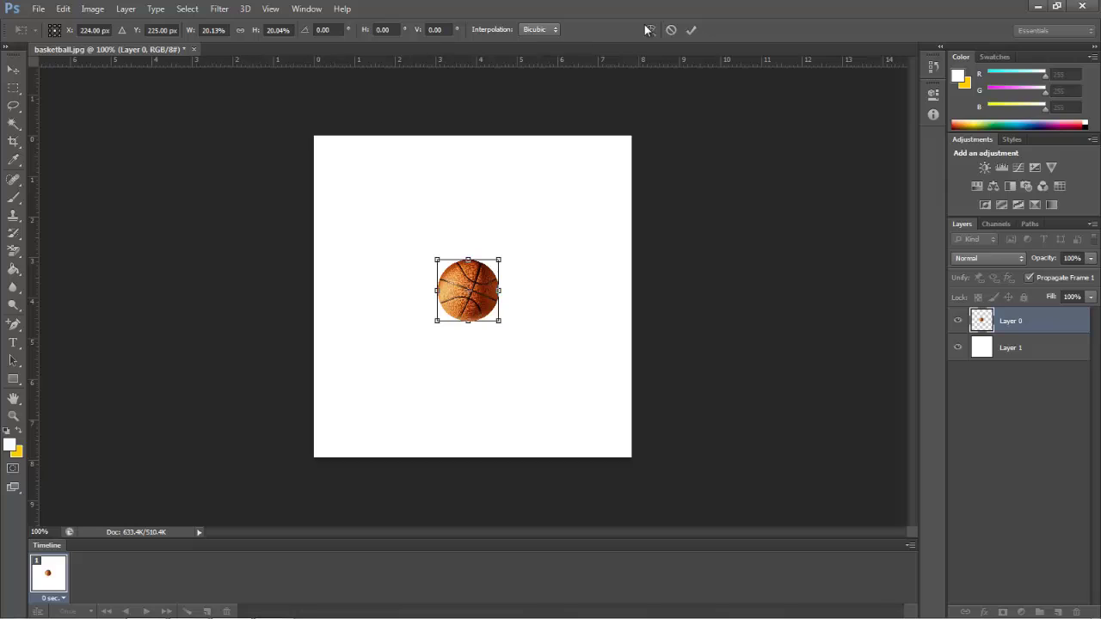
{"action": "left_click", "coordinate": [694, 30]}
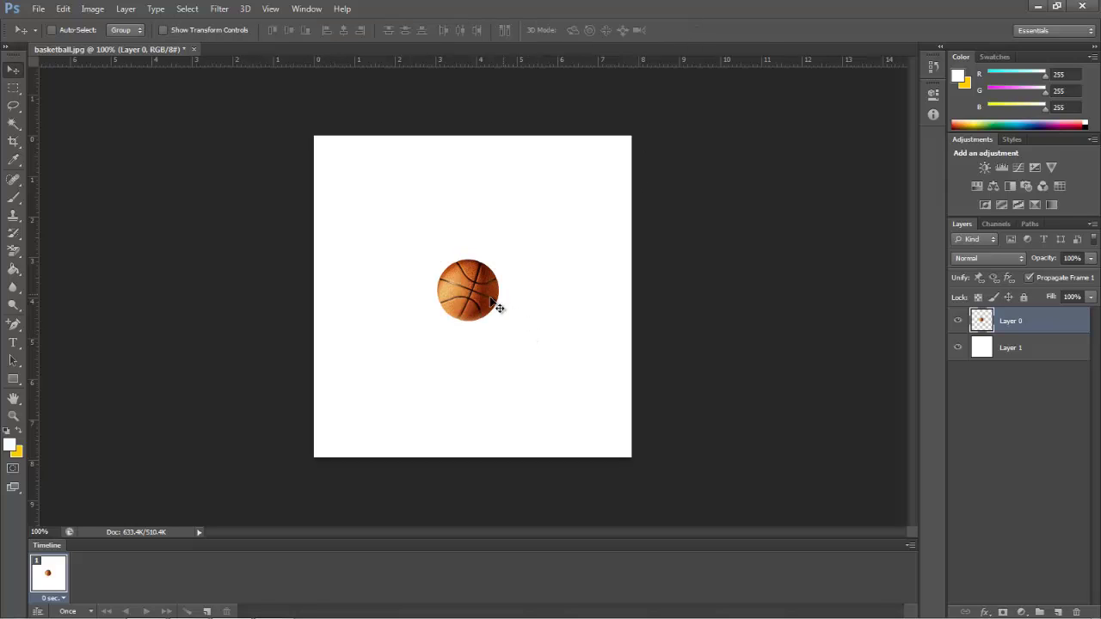
{"action": "left_click_drag", "start_coordinate": [499, 305], "coordinate": [411, 238]}
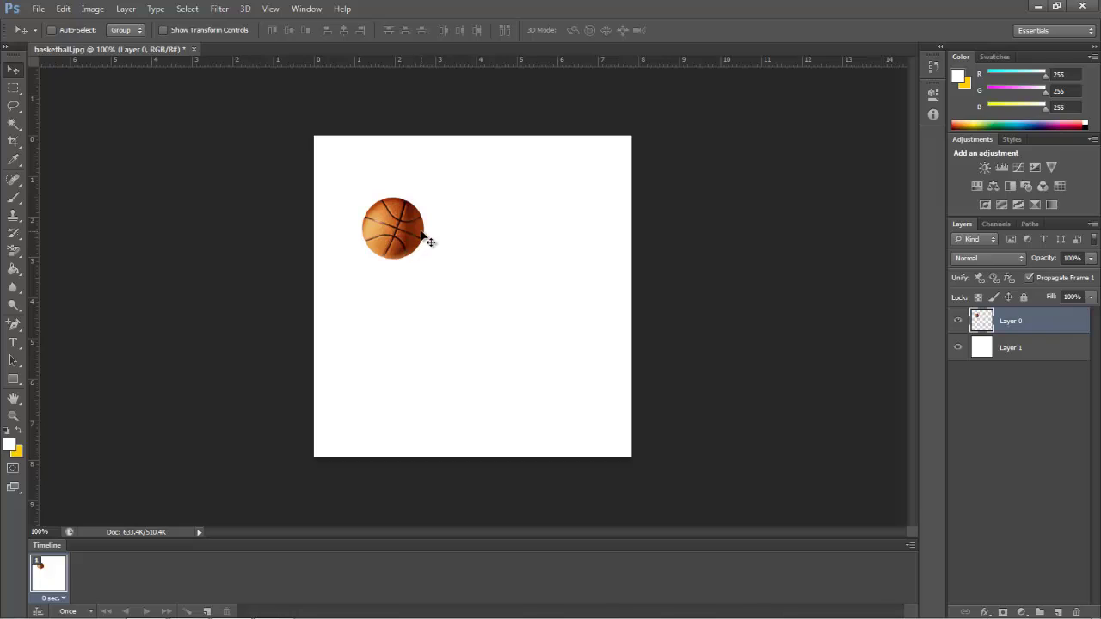
{"action": "left_click_drag", "start_coordinate": [413, 229], "coordinate": [291, 163]}
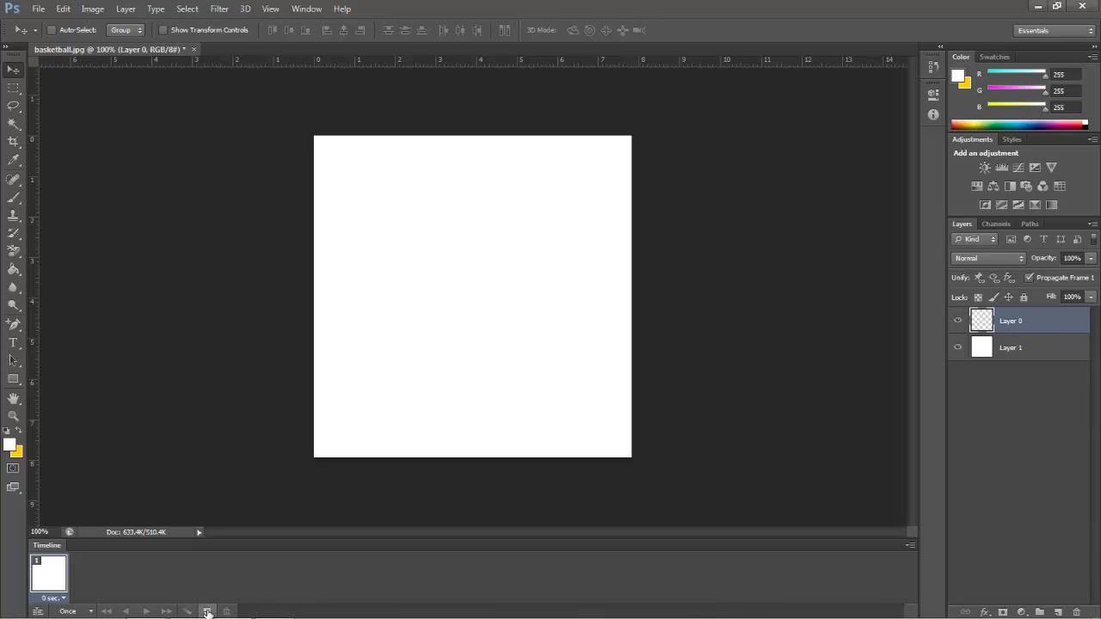
Duplicate to frame 2, move the ball to bottom centre, and add a vertical guide near 4.06 cm
{"action": "left_click", "coordinate": [207, 613]}
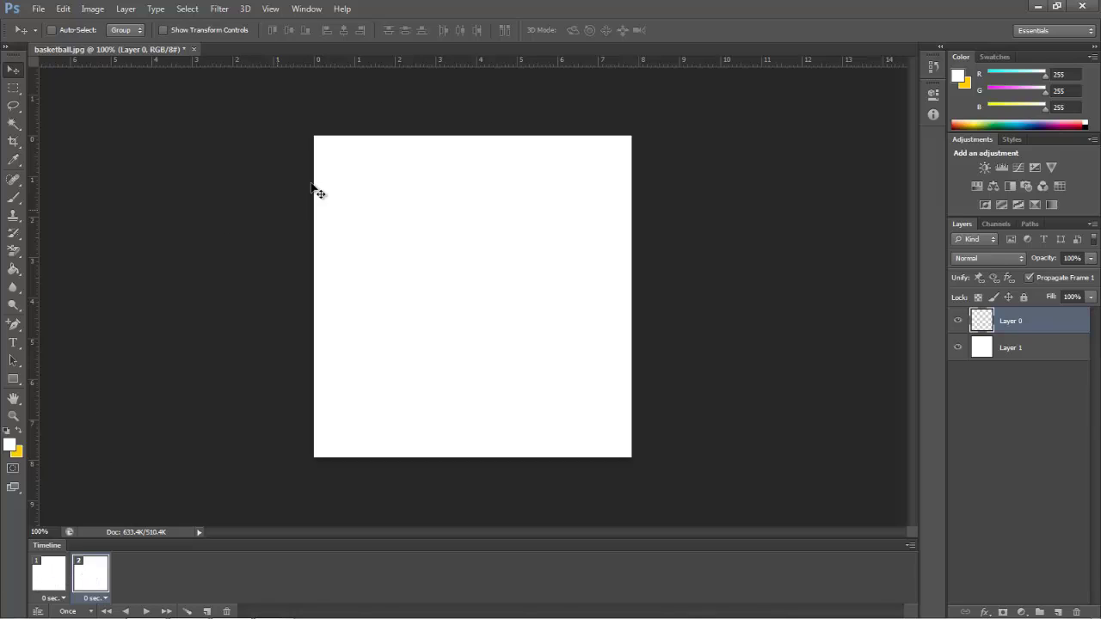
{"action": "left_click_drag", "start_coordinate": [284, 152], "coordinate": [474, 434]}
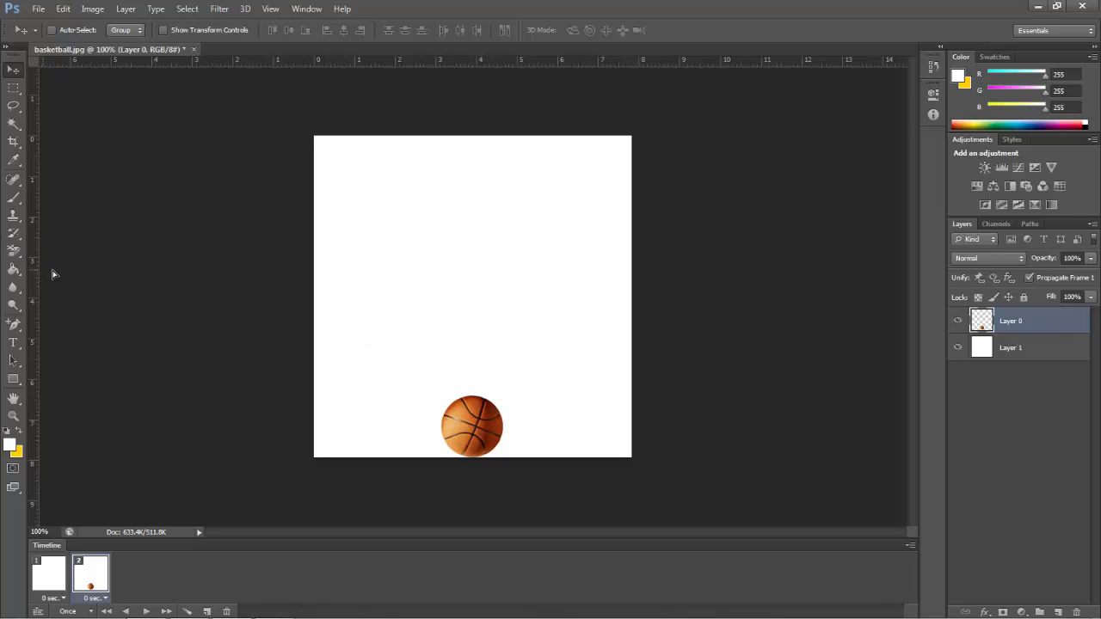
{"action": "mouse_move", "coordinate": [31, 277]}
{"action": "left_mouse_down"}
{"action": "mouse_move", "coordinate": [113, 280]}
{"action": "mouse_move", "coordinate": [39, 275]}
{"action": "left_mouse_up"}
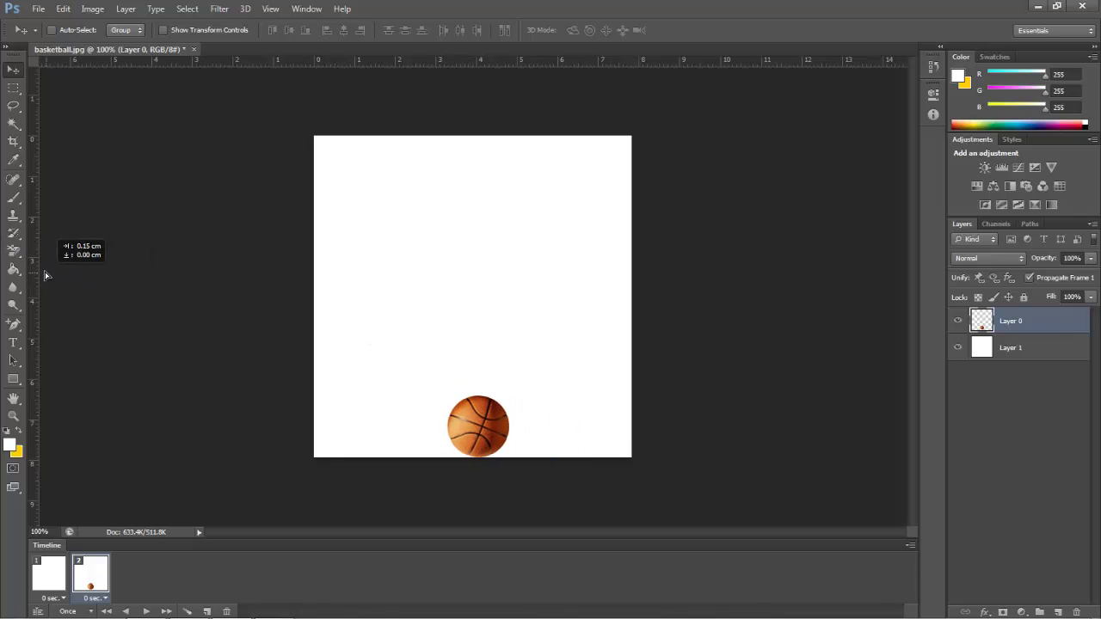
{"action": "left_click", "coordinate": [1003, 404]}
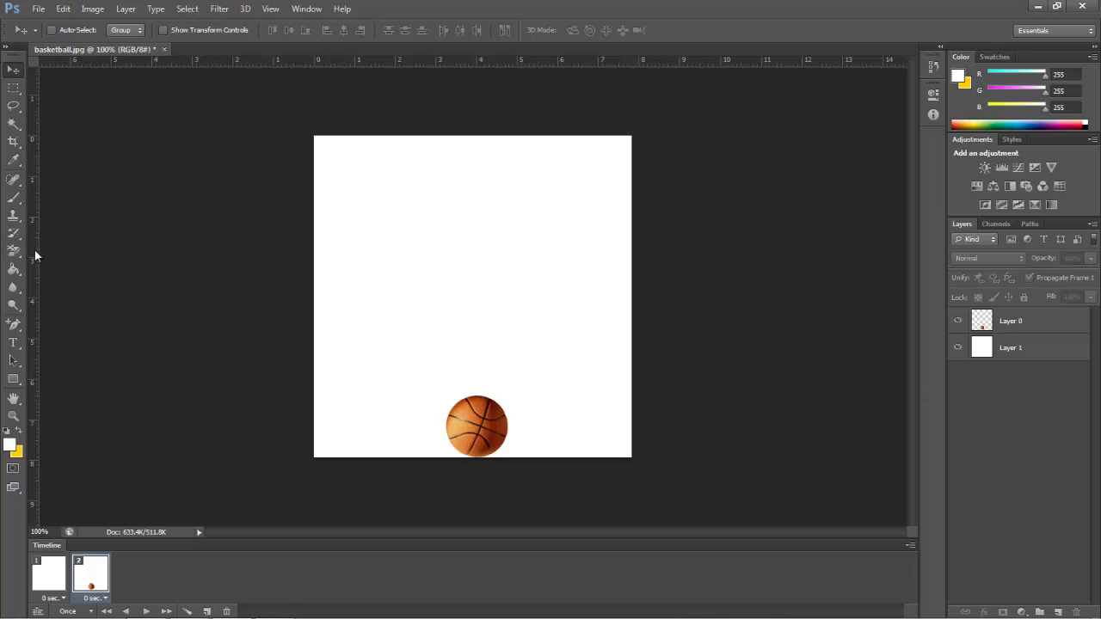
{"action": "left_click_drag", "start_coordinate": [37, 250], "coordinate": [480, 298]}
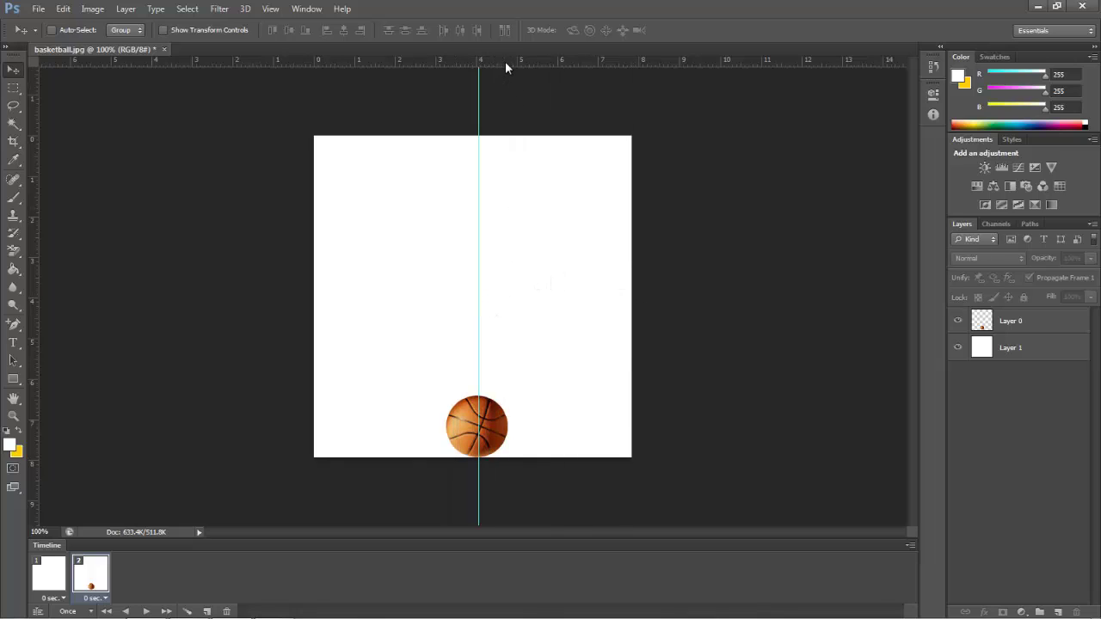
Add a horizontal guide mid-canvas, centre frame 2's ball on the vertical guide, then select frame 1
{"action": "left_click_drag", "start_coordinate": [509, 62], "coordinate": [522, 297]}
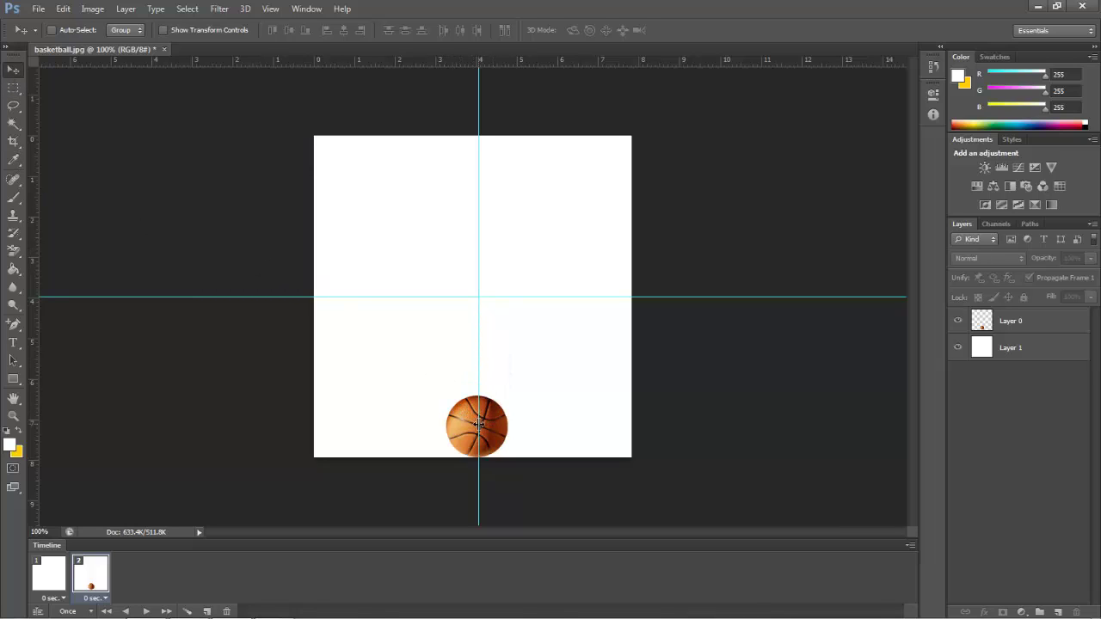
{"action": "left_click", "coordinate": [1013, 322]}
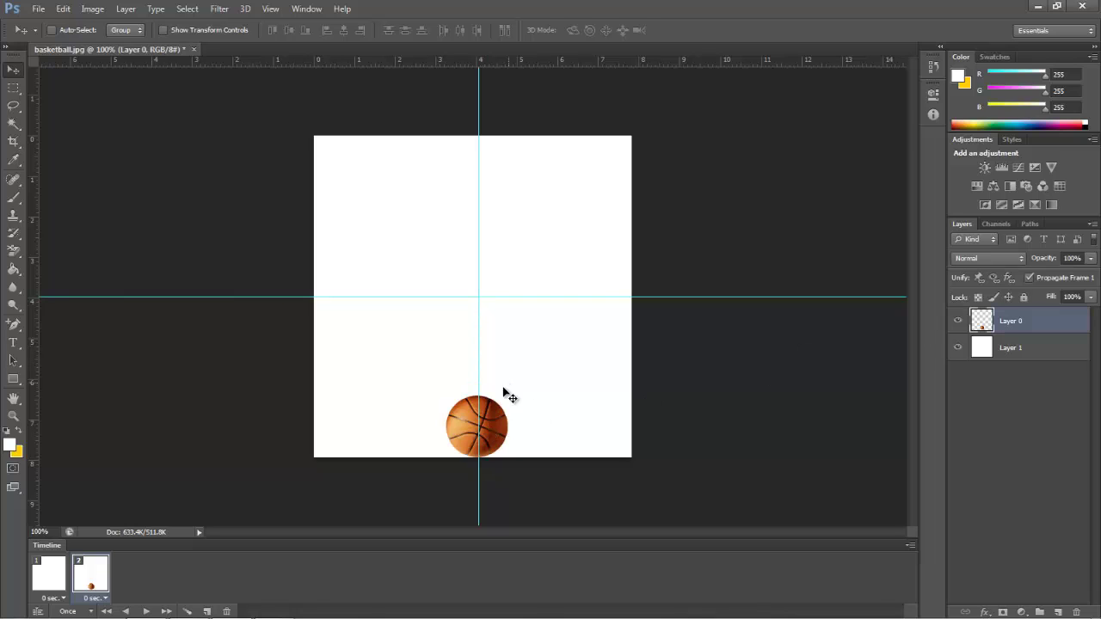
{"action": "mouse_move", "coordinate": [490, 424]}
{"action": "left_mouse_down"}
{"action": "mouse_move", "coordinate": [481, 426]}
{"action": "mouse_move", "coordinate": [494, 425]}
{"action": "left_mouse_up"}
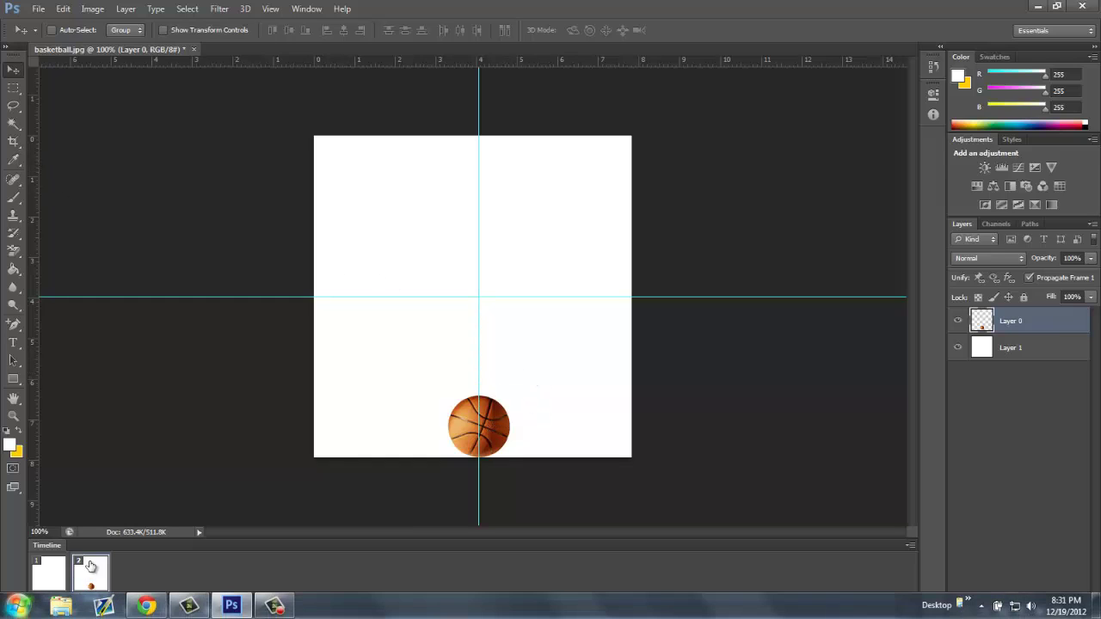
{"action": "left_click", "coordinate": [61, 580]}
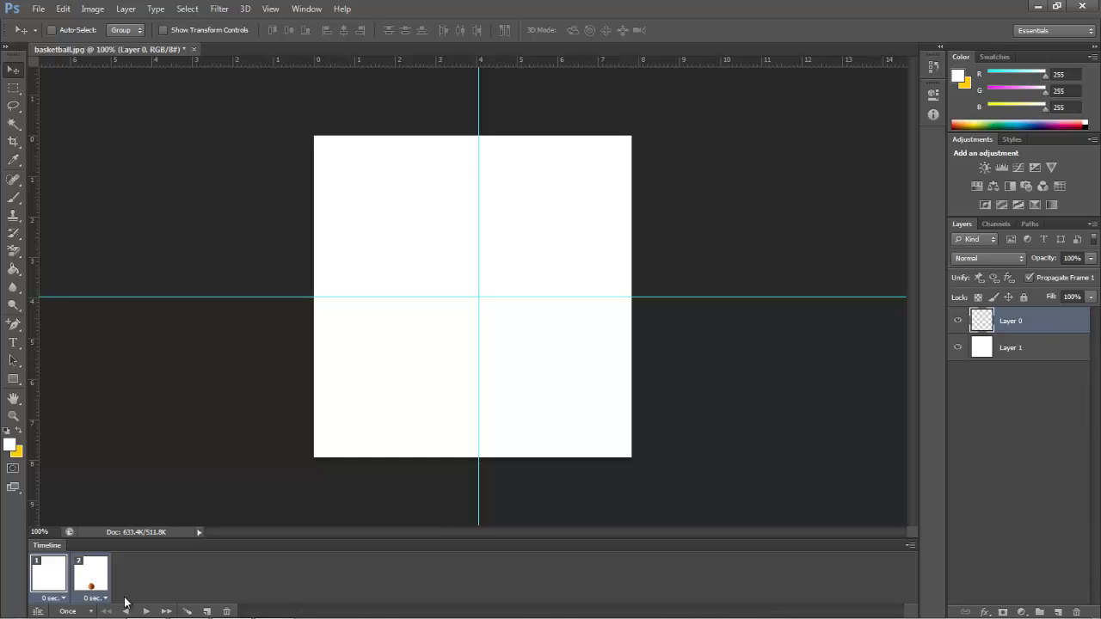
Tween 10 frames between frames 1 and 2, then play the 12-frame fall
{"action": "left_click", "coordinate": [188, 611]}
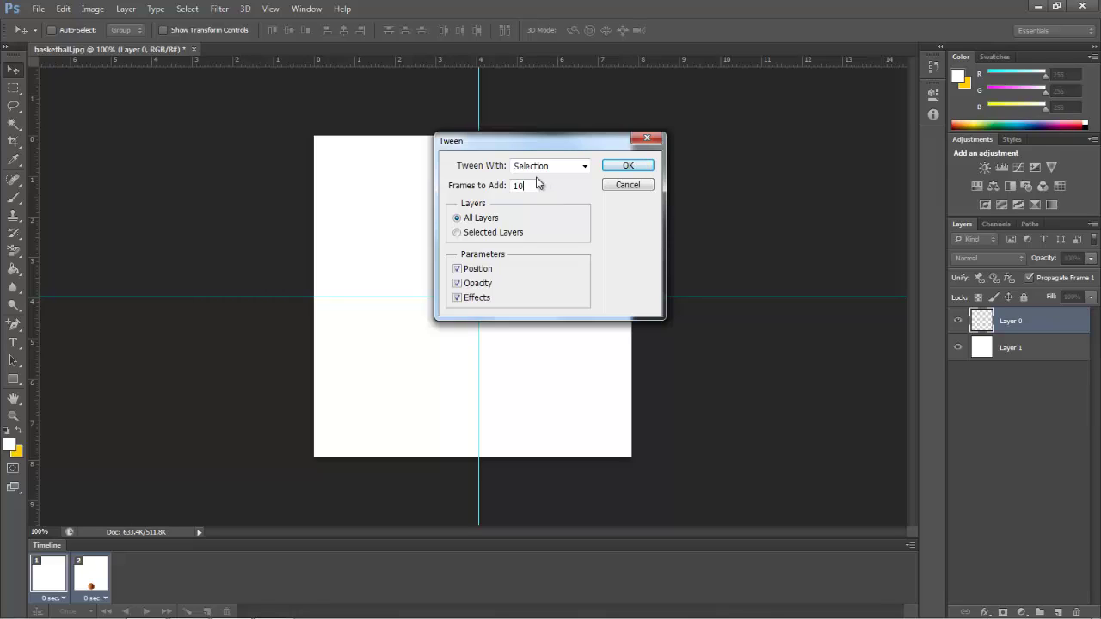
{"action": "type", "text": "10"}
{"action": "key", "text": "Return"}
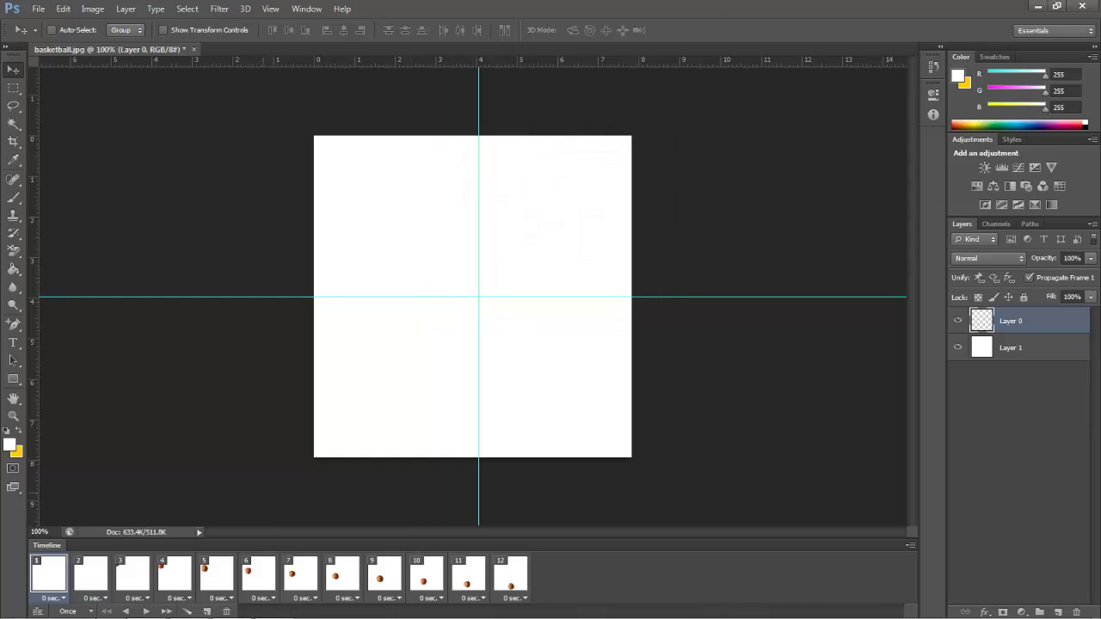
{"action": "left_click", "coordinate": [146, 612]}
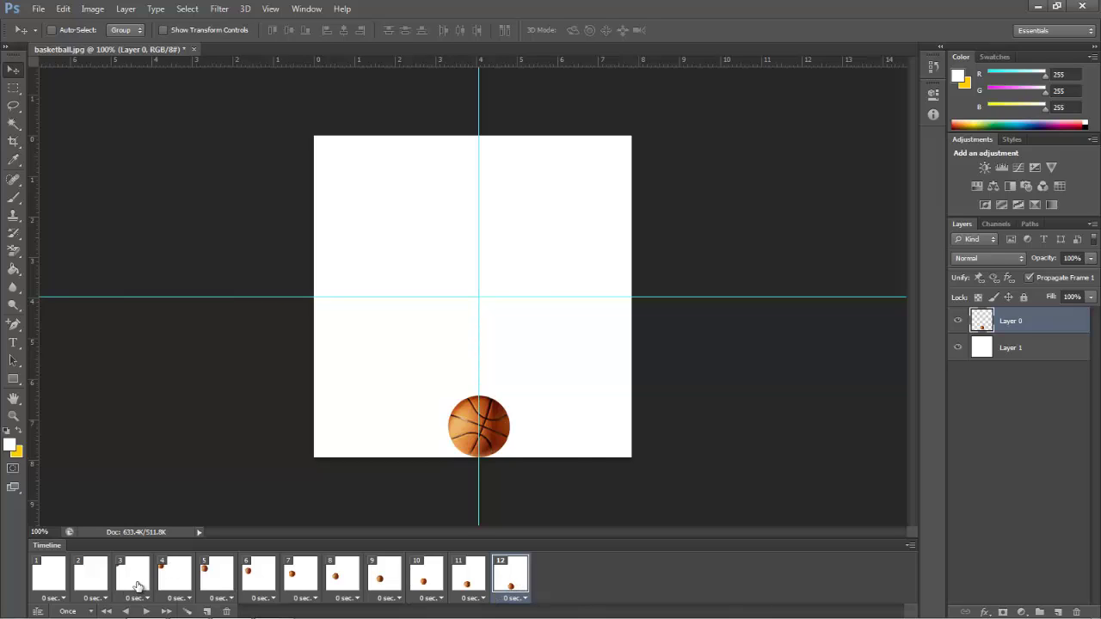
Add frame 13 with the ball moved up and to the right
{"action": "left_click", "coordinate": [208, 612]}
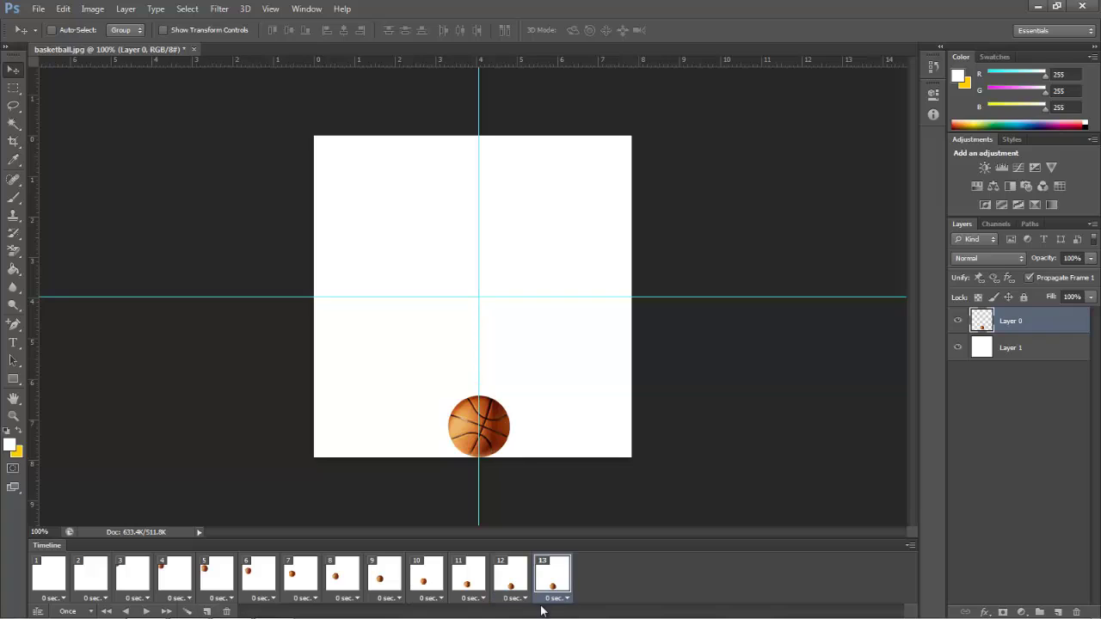
{"action": "left_click", "coordinate": [523, 579]}
{"action": "left_click", "coordinate": [535, 579]}
{"action": "left_click_drag", "start_coordinate": [496, 417], "coordinate": [683, 161]}
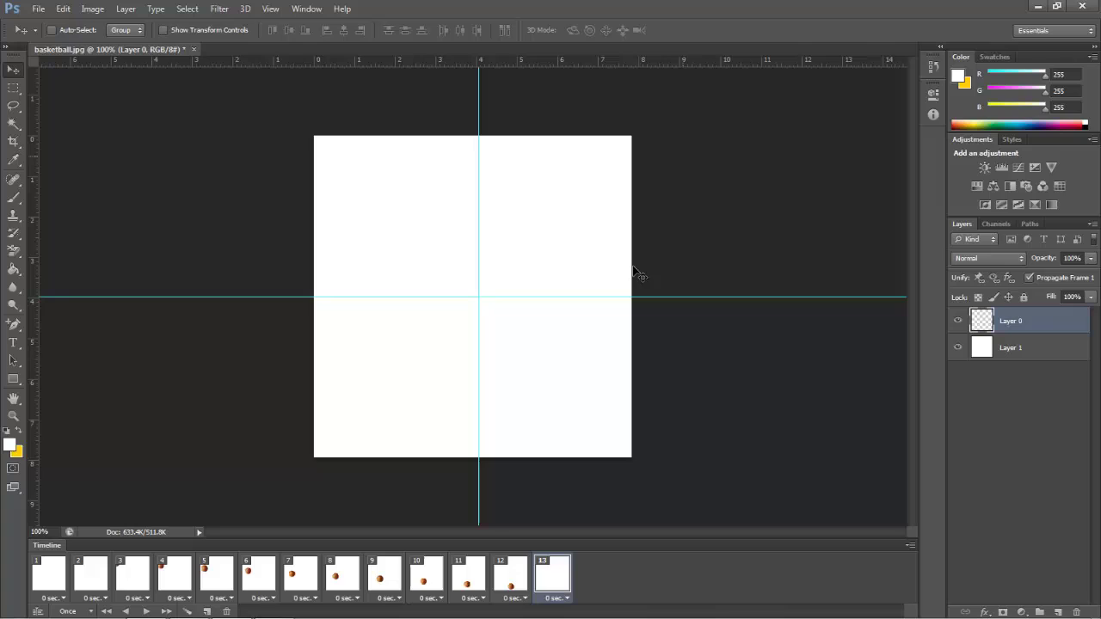
Tween 10 frames between frames 12 and 13
{"action": "left_click", "coordinate": [513, 576]}
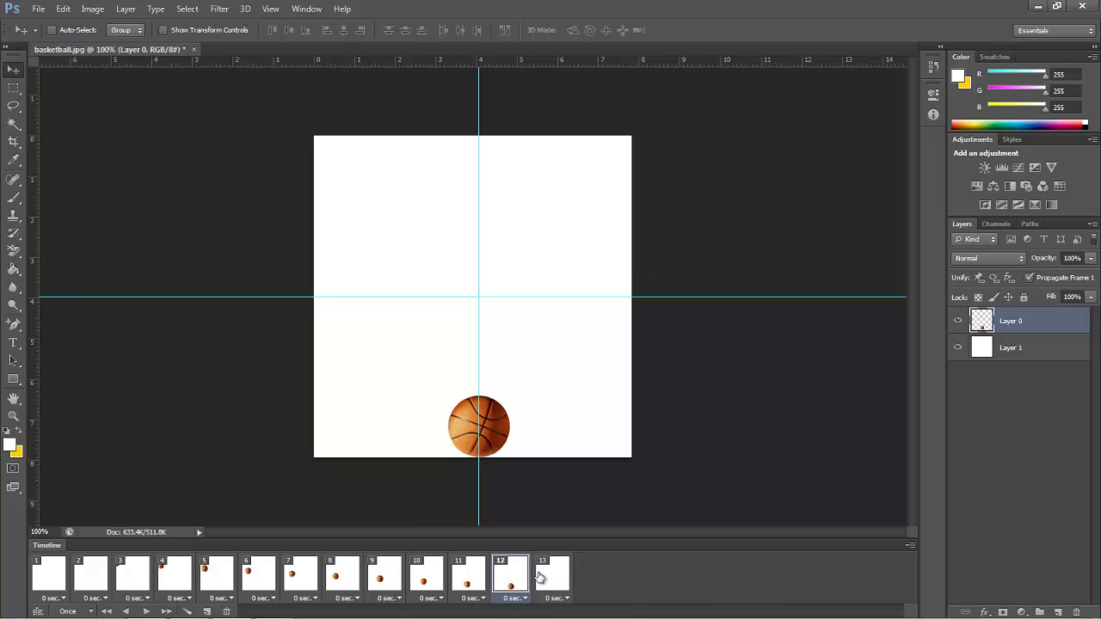
{"action": "left_click", "coordinate": [559, 577], "text": "shift"}
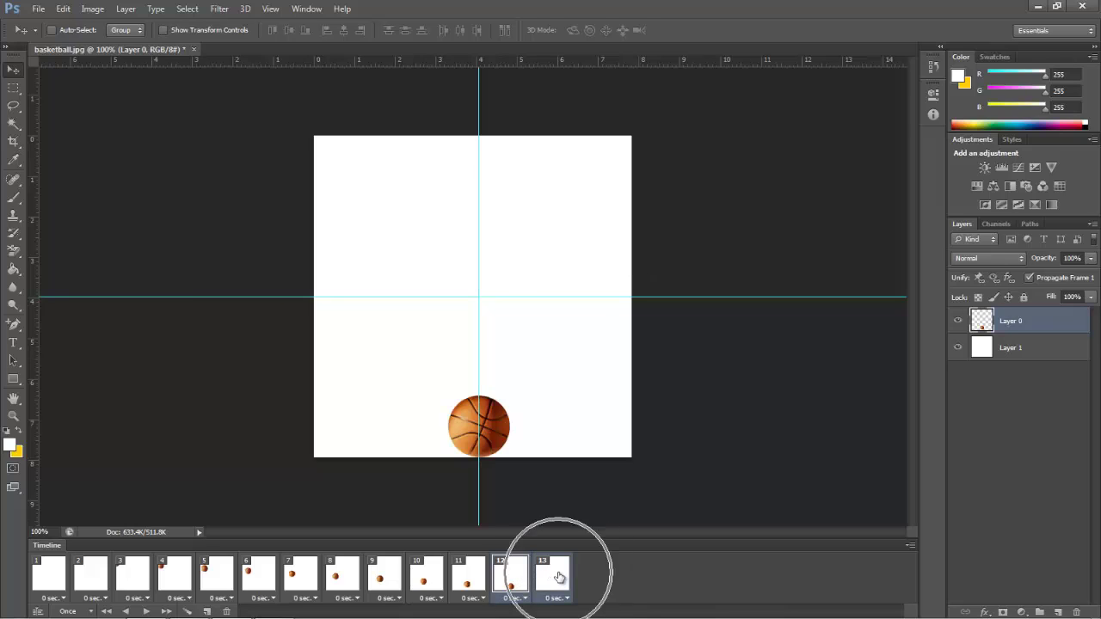
{"action": "left_click", "coordinate": [184, 610]}
{"action": "left_click", "coordinate": [623, 167]}
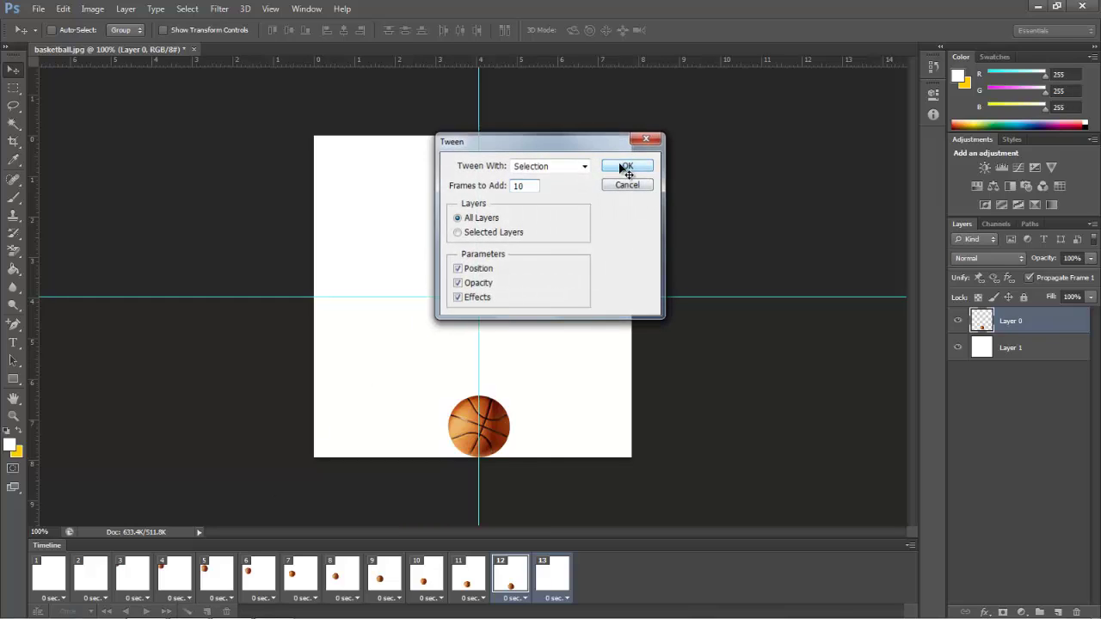
Play the 23-frame bounce animation from frame 1
{"action": "left_click", "coordinate": [53, 575]}
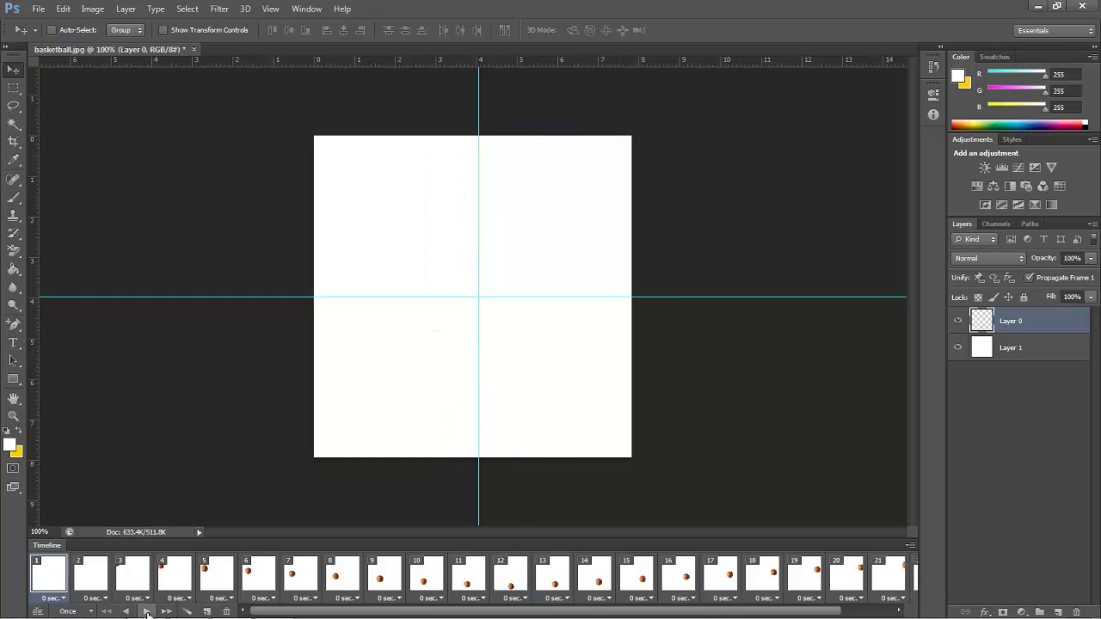
{"action": "left_click", "coordinate": [144, 611]}
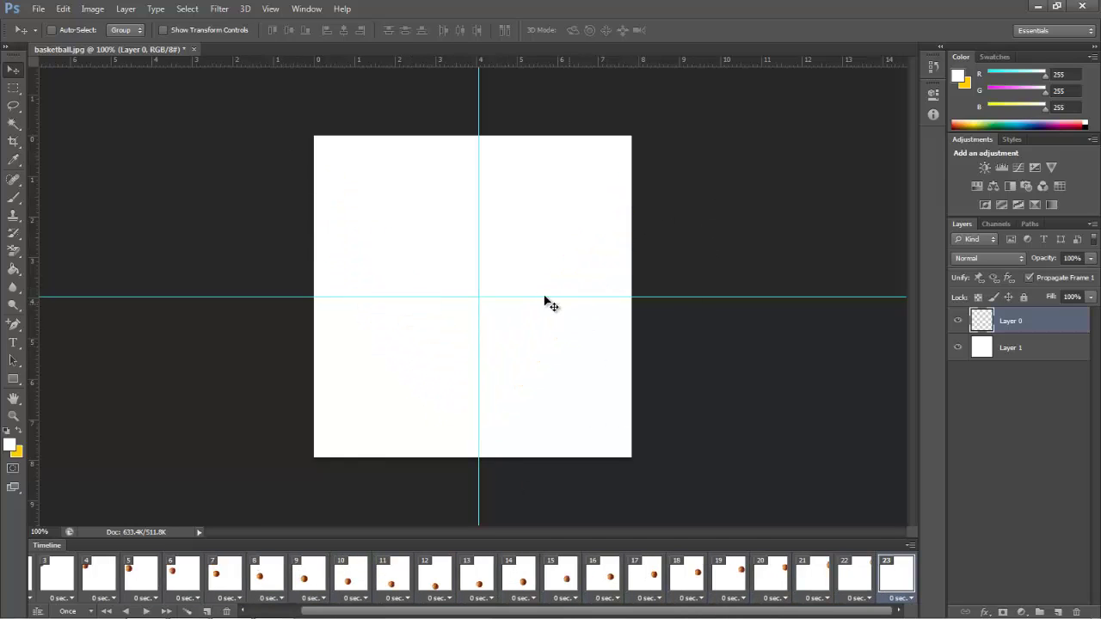
{"action": "left_click", "coordinate": [38, 8]}
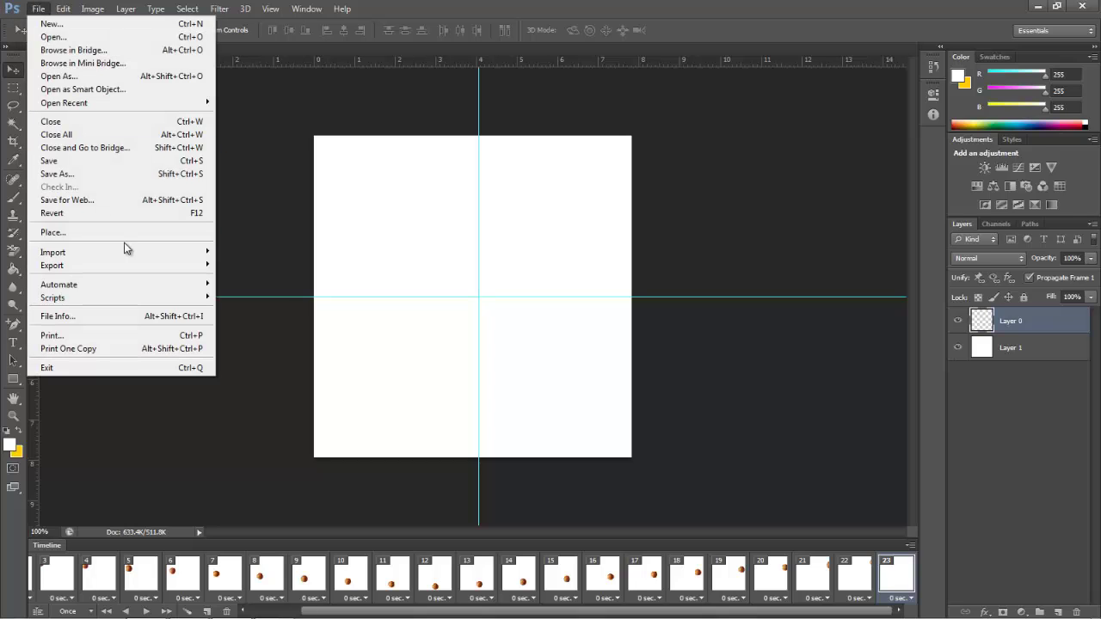
Export via Save for Web with the GIF 64 No Dither preset as basketball on the Desktop
{"action": "left_click", "coordinate": [133, 201]}
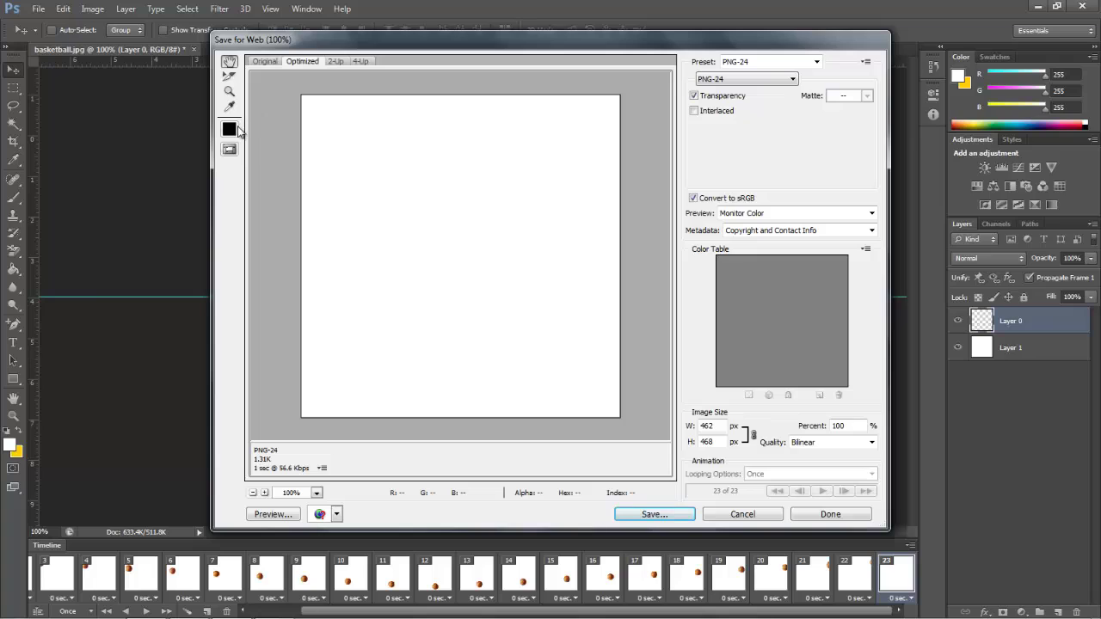
{"action": "left_click", "coordinate": [756, 74]}
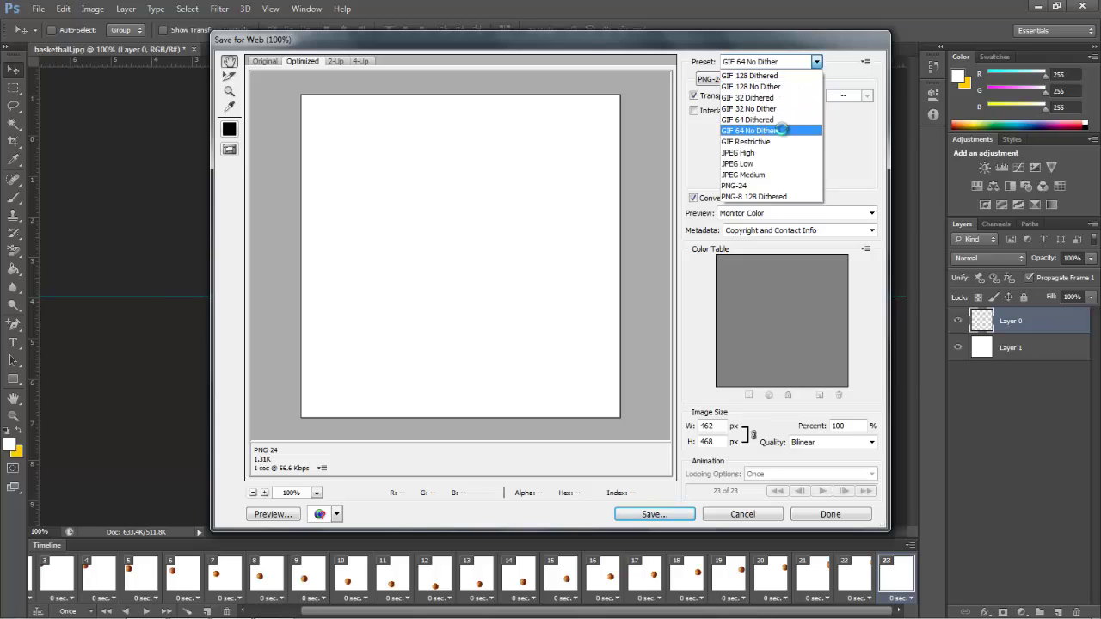
{"action": "left_click", "coordinate": [781, 130]}
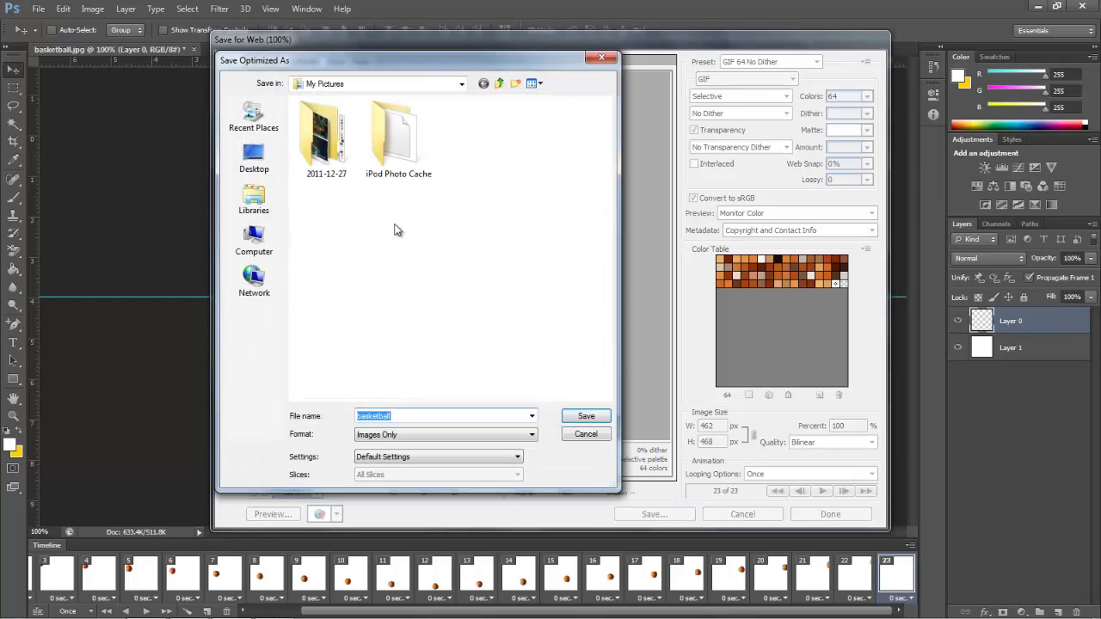
{"action": "left_click", "coordinate": [255, 159]}
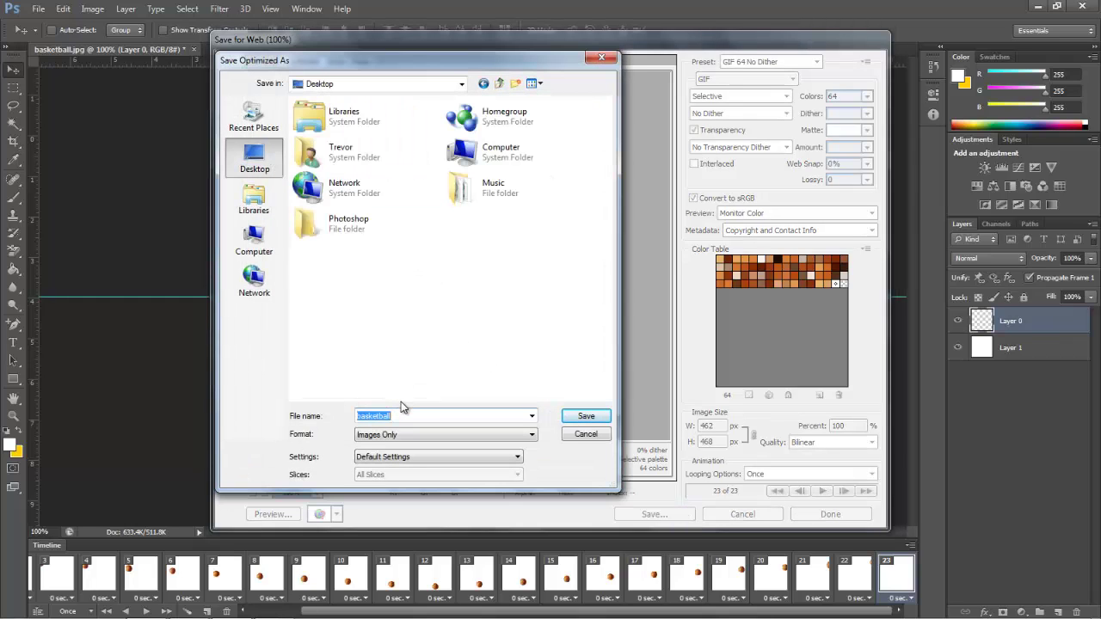
{"action": "left_click", "coordinate": [600, 419]}
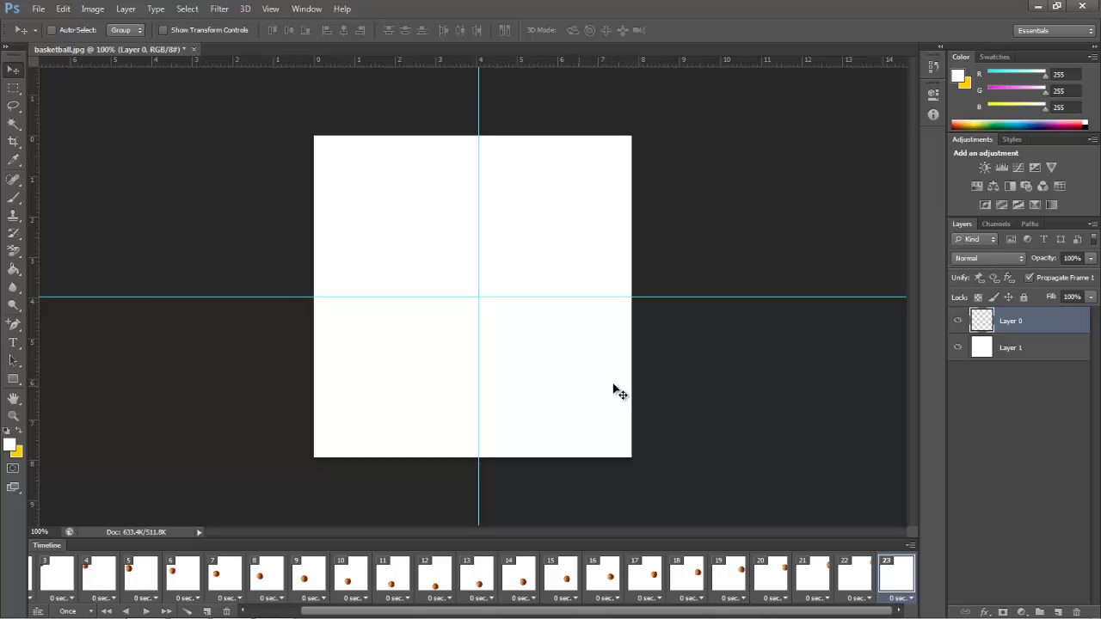
Minimize Photoshop and Chrome, move the basketball GIF icon to mid-desktop, and restore Chrome
{"action": "left_click", "coordinate": [1037, 10]}
{"action": "left_click", "coordinate": [1037, 11]}
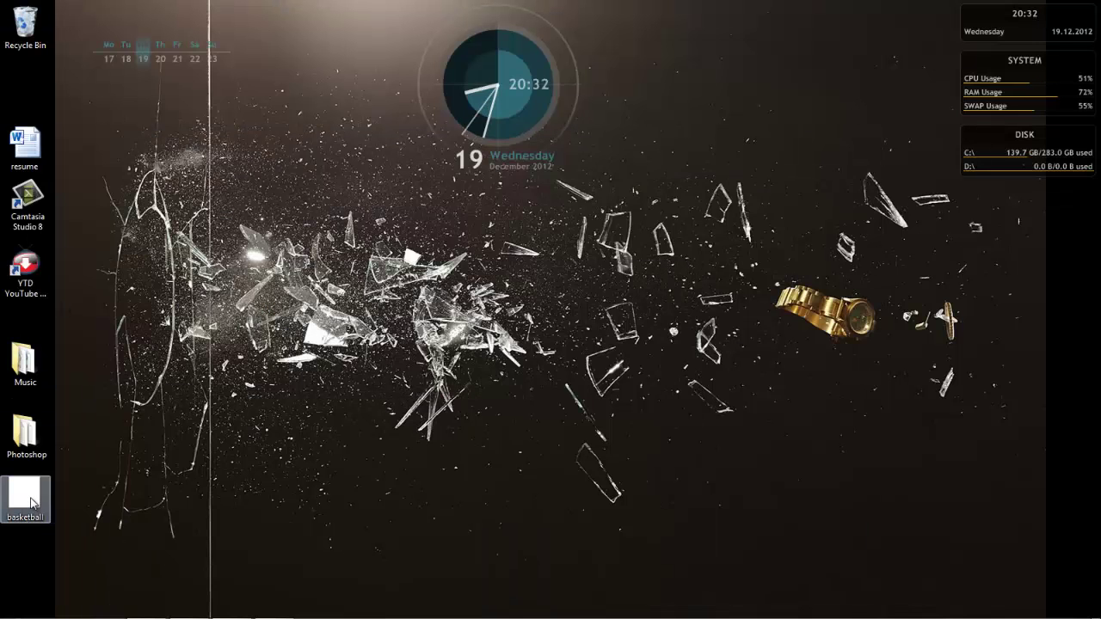
{"action": "left_click_drag", "start_coordinate": [45, 497], "coordinate": [354, 428]}
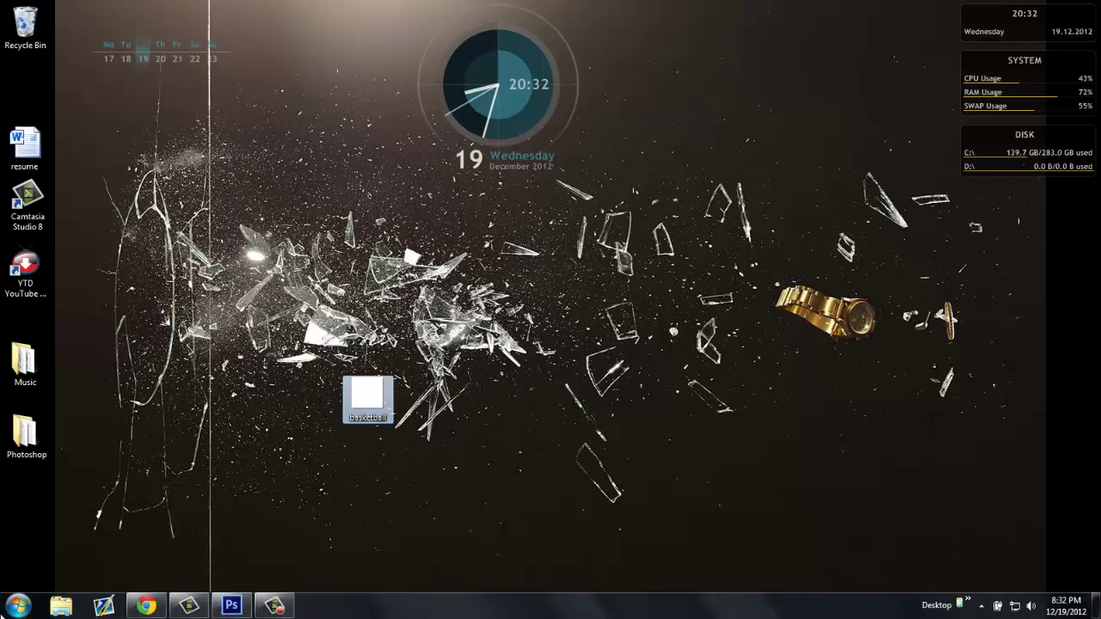
{"action": "left_click", "coordinate": [146, 607]}
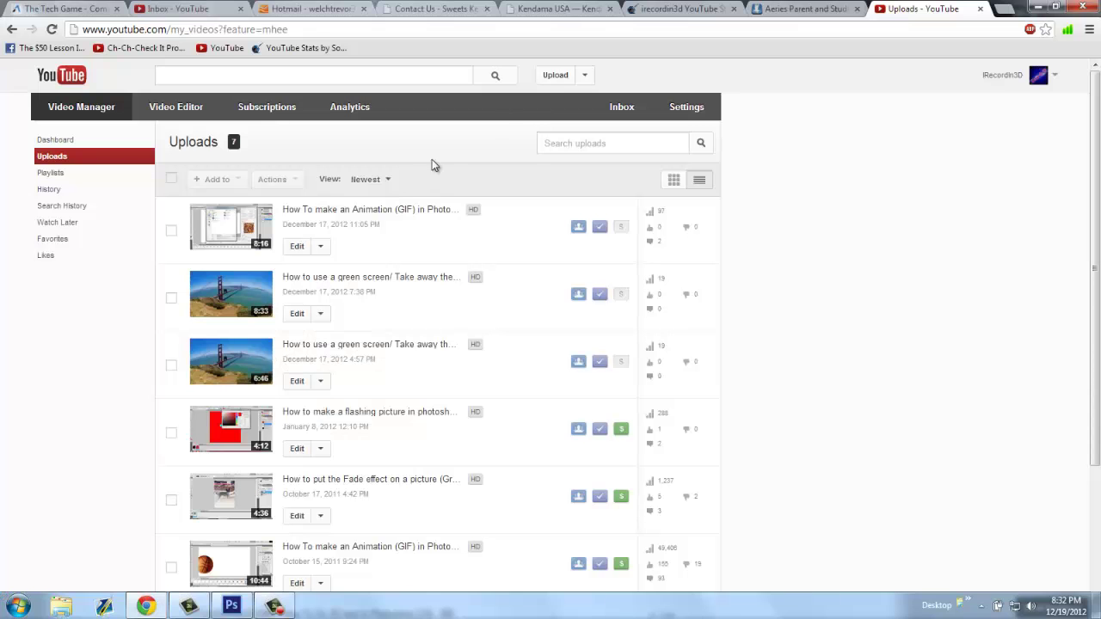
Pull a new Chrome tab into its own restored-down window
{"action": "left_click", "coordinate": [998, 16]}
{"action": "left_click_drag", "start_coordinate": [954, 14], "coordinate": [747, 93]}
{"action": "left_click", "coordinate": [1039, 8]}
{"action": "left_click", "coordinate": [1038, 9]}
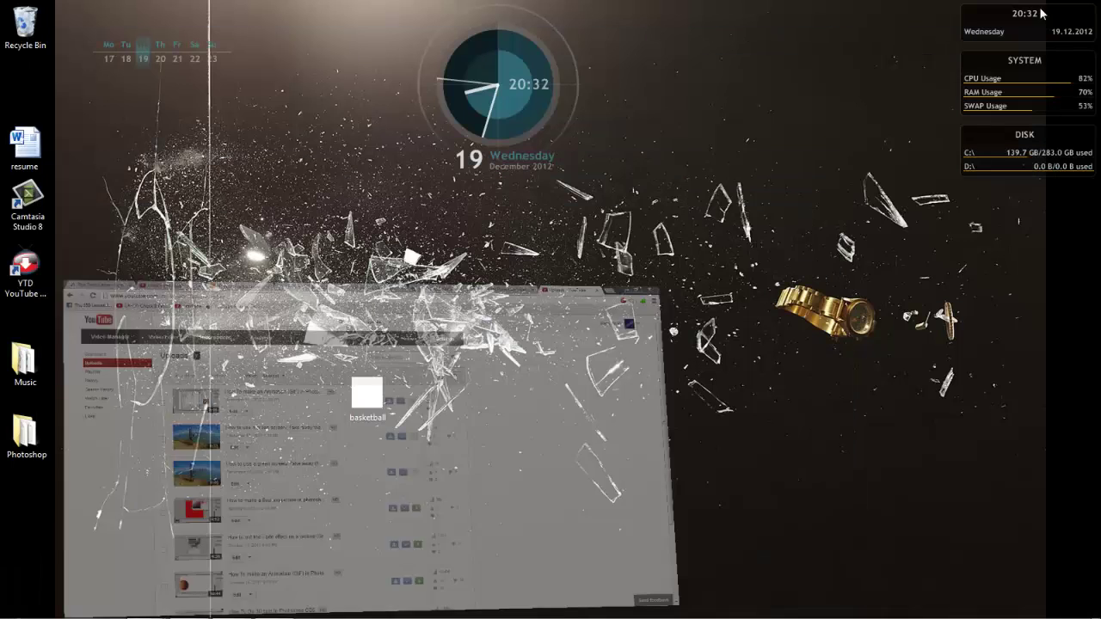
{"action": "mouse_move", "coordinate": [150, 606]}
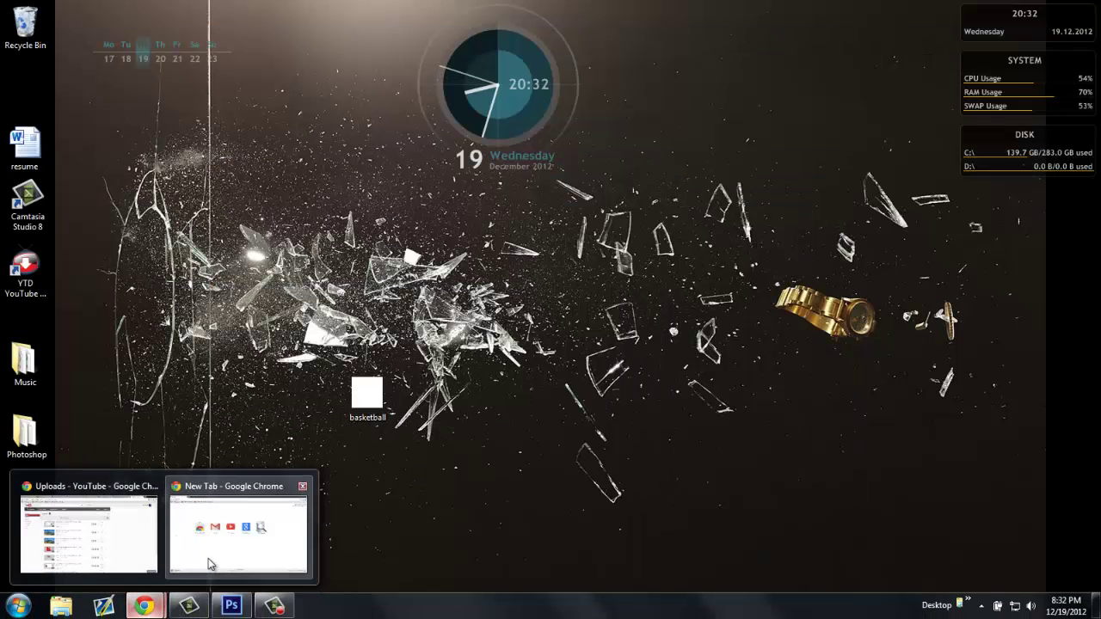
{"action": "left_click", "coordinate": [208, 558]}
{"action": "left_click", "coordinate": [1057, 6]}
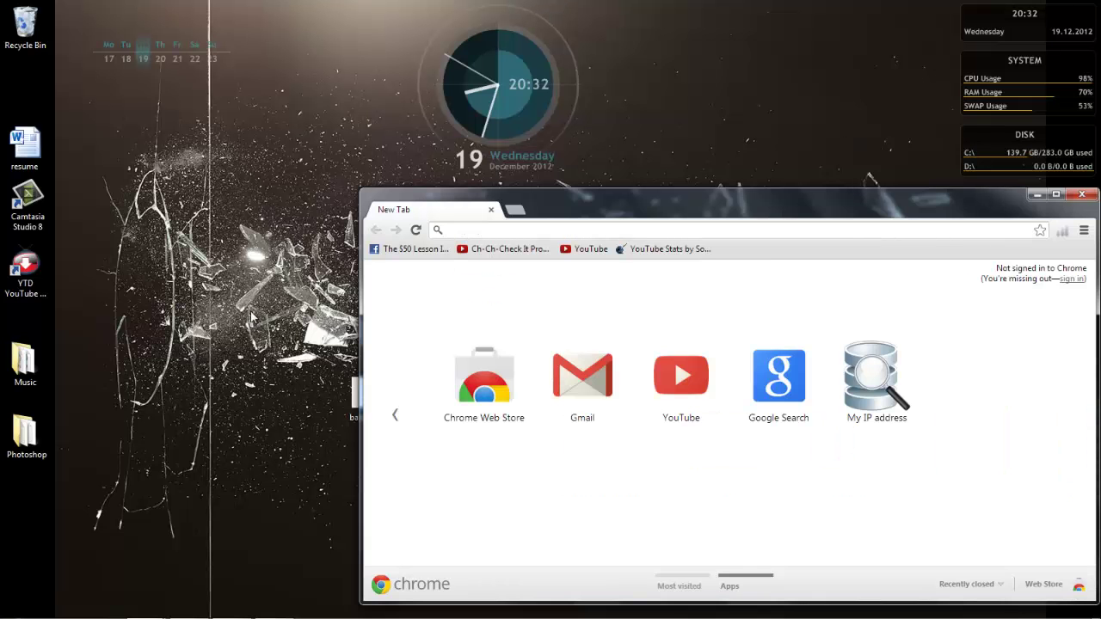
Drop basketball.gif into that window, maximize it to watch the bounce, then minimize Chrome
{"action": "left_click_drag", "start_coordinate": [353, 397], "coordinate": [534, 352]}
{"action": "double_click", "coordinate": [649, 207]}
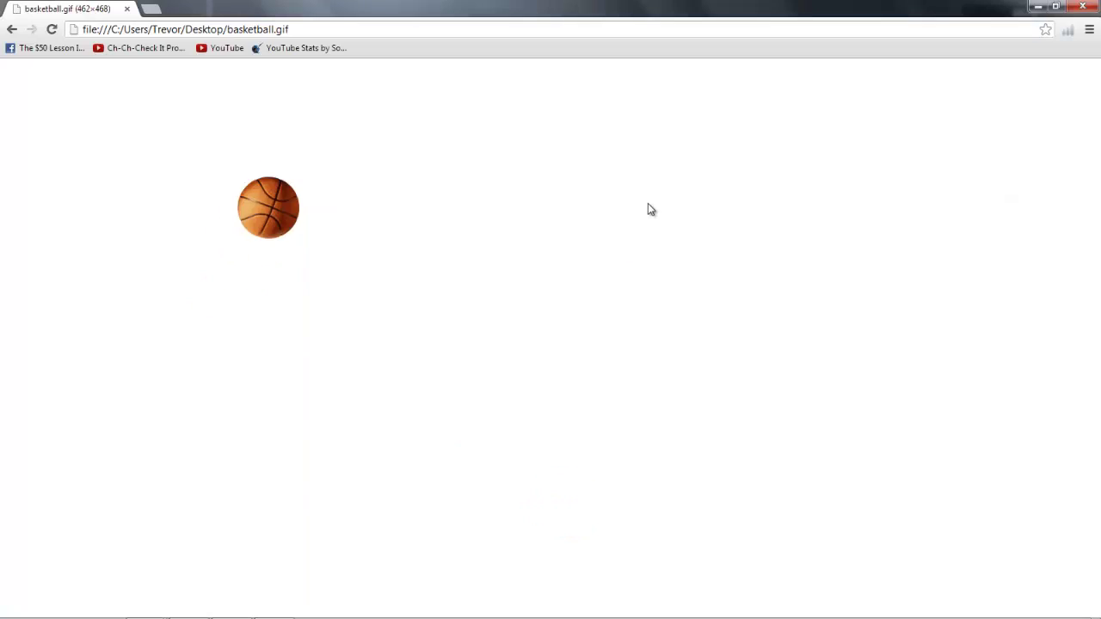
{"action": "left_click", "coordinate": [1039, 6]}
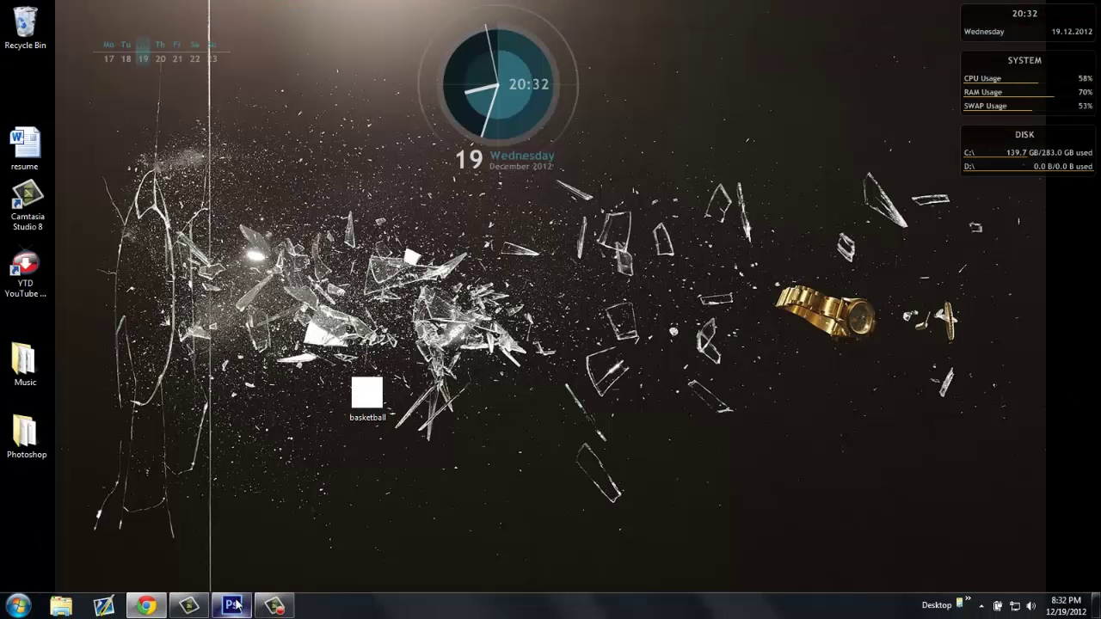
In Save for Web, set a custom loop count of 5 and save the GIF as basketball5-times
{"action": "left_click", "coordinate": [234, 605]}
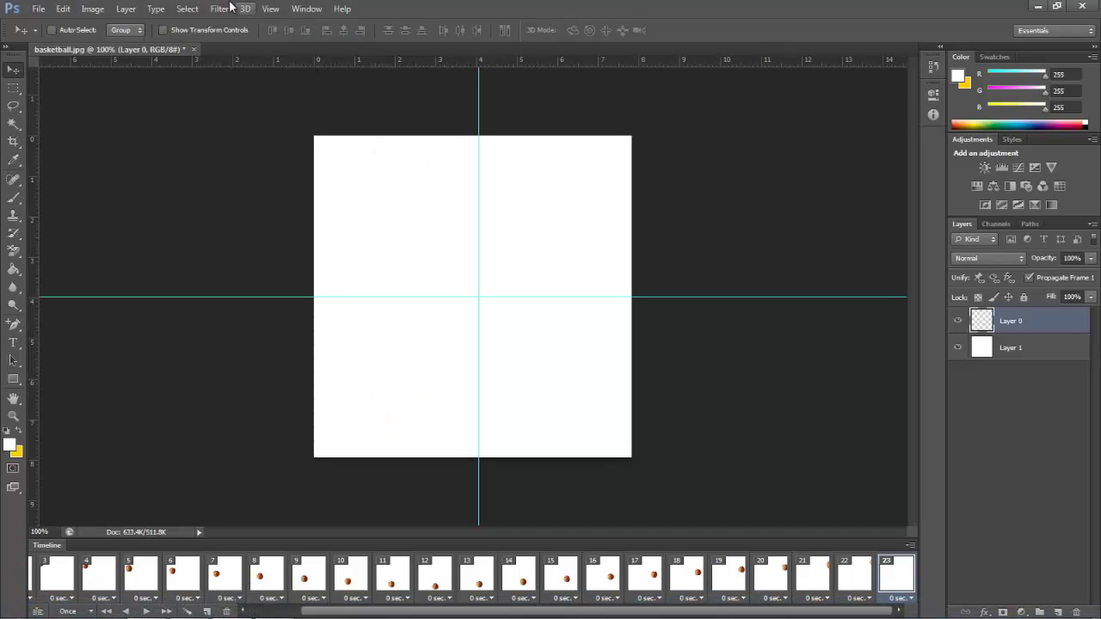
{"action": "left_click", "coordinate": [38, 8]}
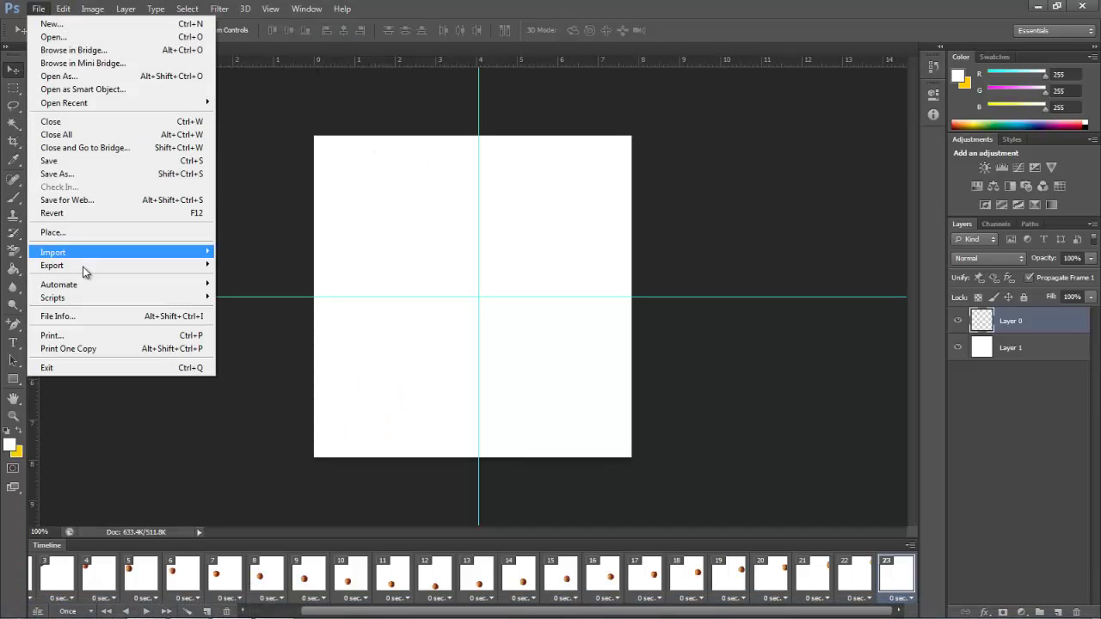
{"action": "left_click", "coordinate": [86, 200]}
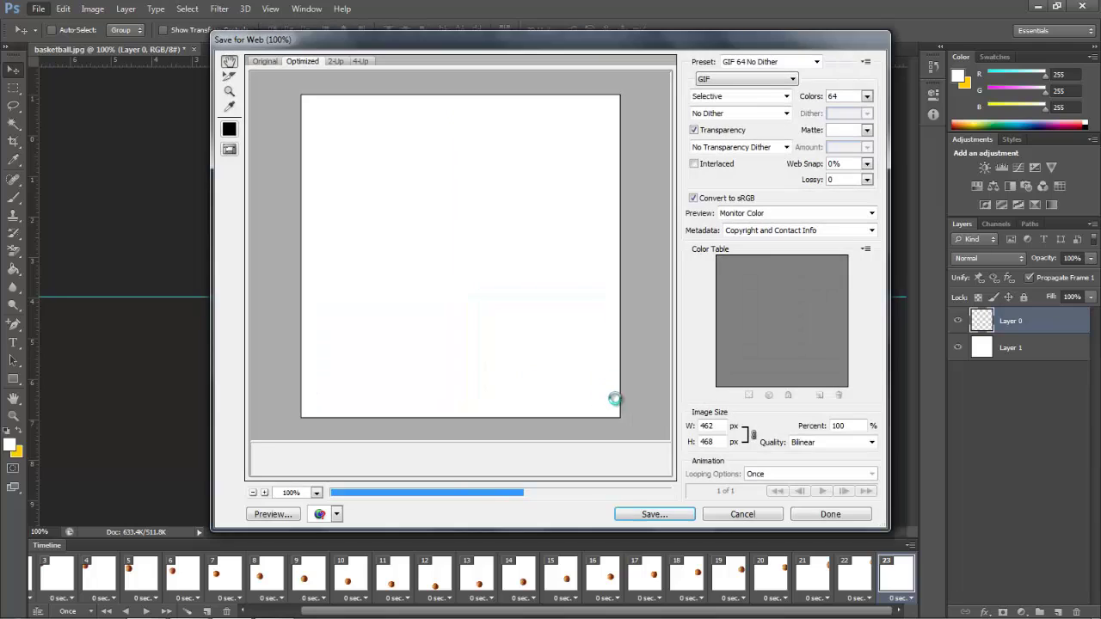
{"action": "left_click", "coordinate": [772, 475]}
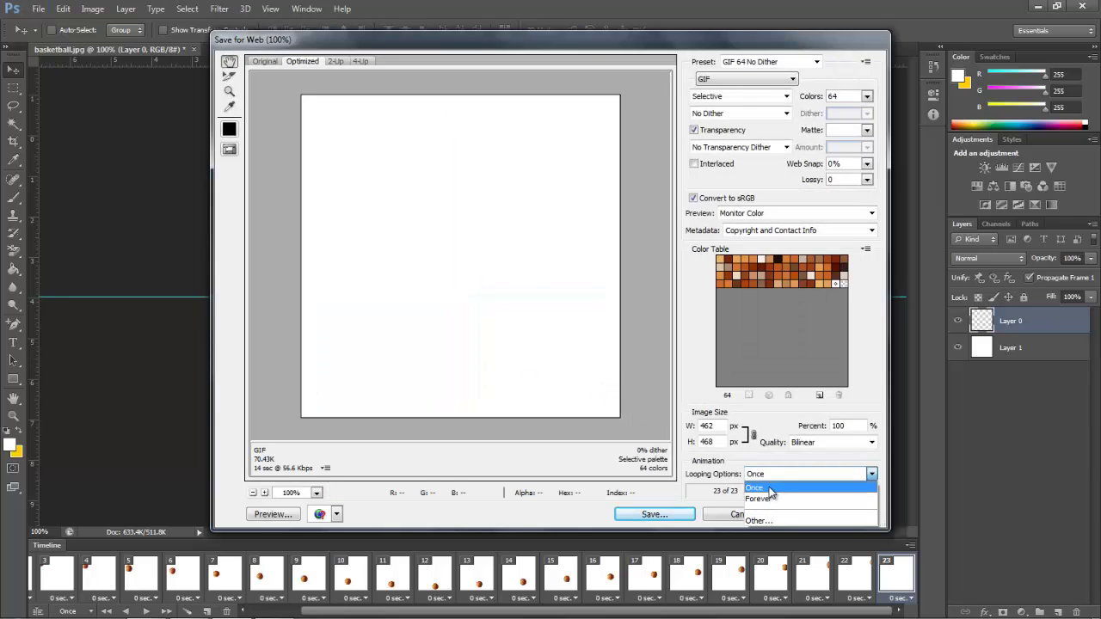
{"action": "left_click", "coordinate": [761, 520]}
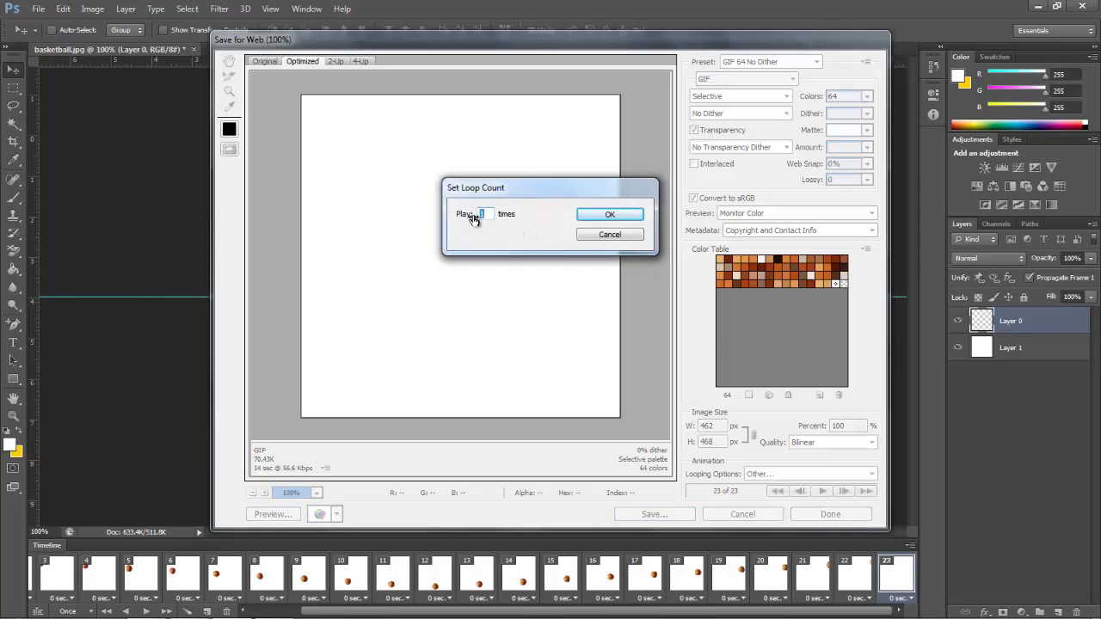
{"action": "type", "text": "5"}
{"action": "left_click", "coordinate": [639, 221]}
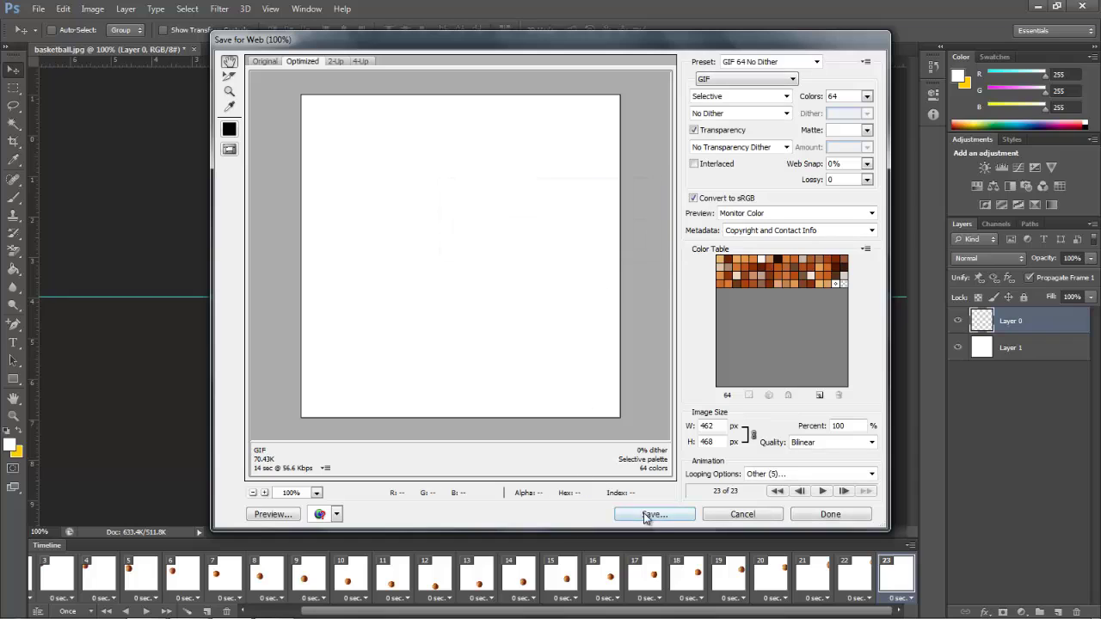
{"action": "left_click", "coordinate": [656, 513]}
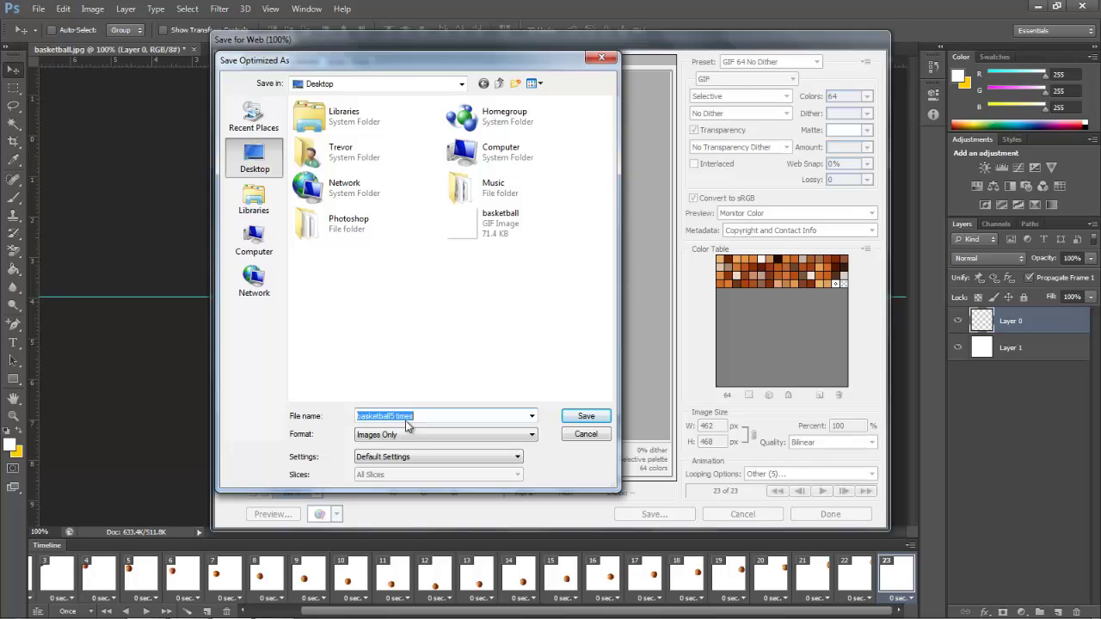
{"action": "key", "text": "Return"}
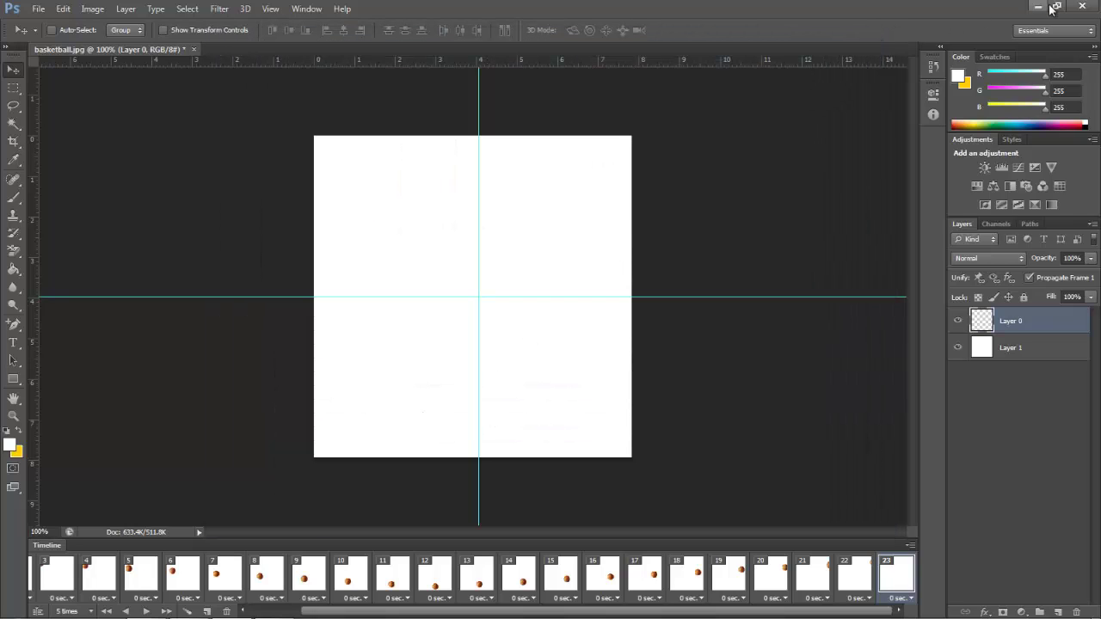
Set up a new restored-down Chrome window, closing the YouTube uploads window
{"action": "left_click", "coordinate": [1038, 7]}
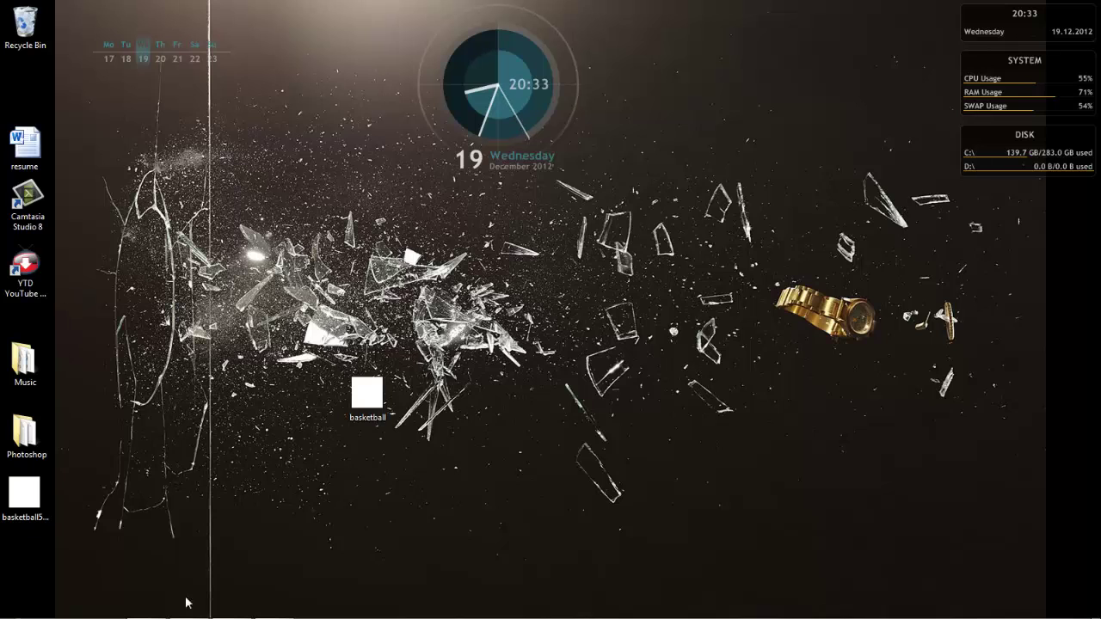
{"action": "mouse_move", "coordinate": [231, 599]}
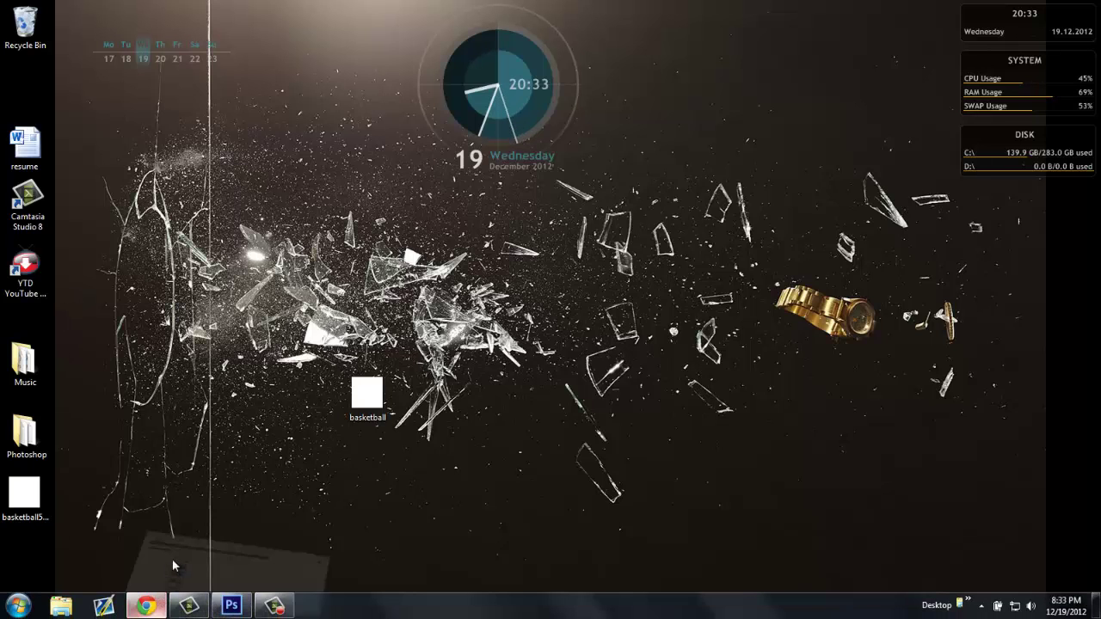
{"action": "left_click", "coordinate": [146, 606]}
{"action": "left_click", "coordinate": [1006, 10]}
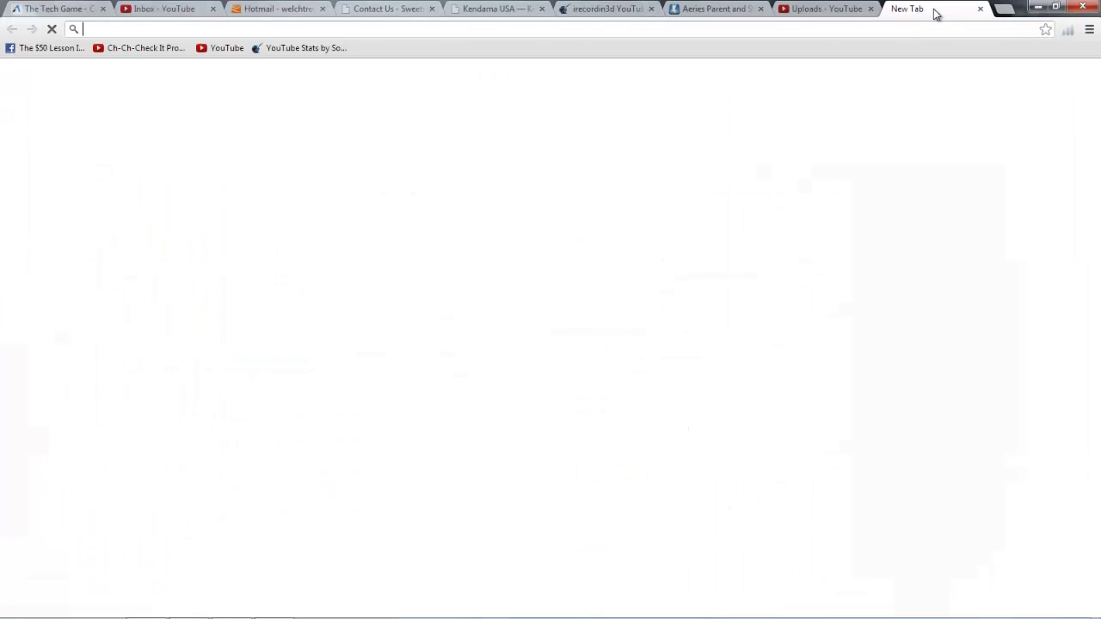
{"action": "left_click_drag", "start_coordinate": [935, 12], "coordinate": [1033, 19]}
{"action": "left_click", "coordinate": [1039, 7]}
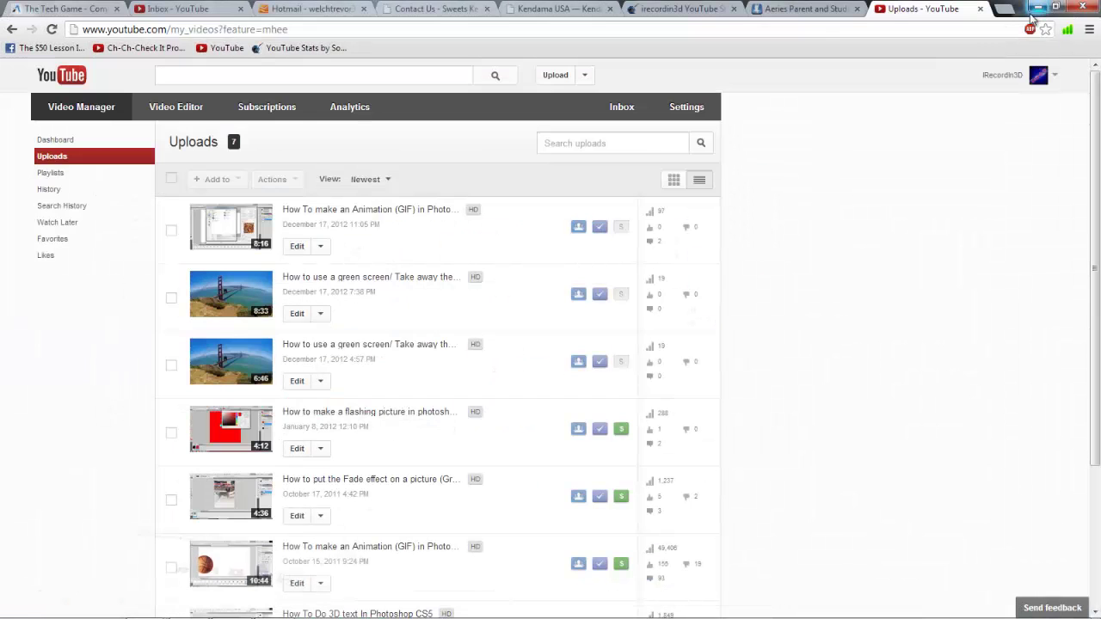
{"action": "left_click", "coordinate": [1037, 8]}
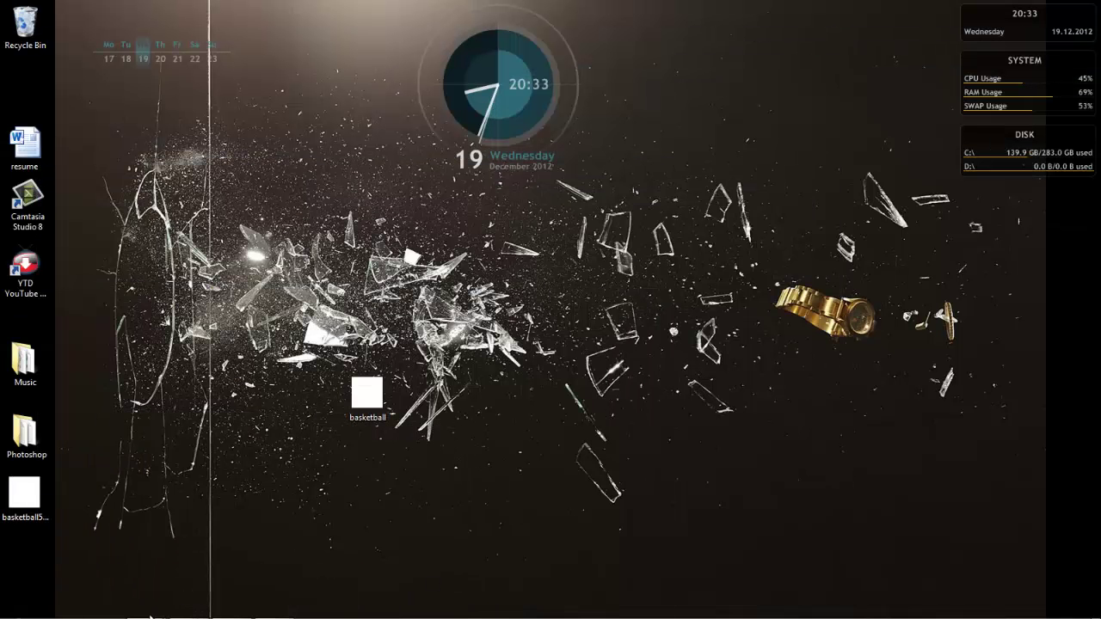
{"action": "mouse_move", "coordinate": [145, 606]}
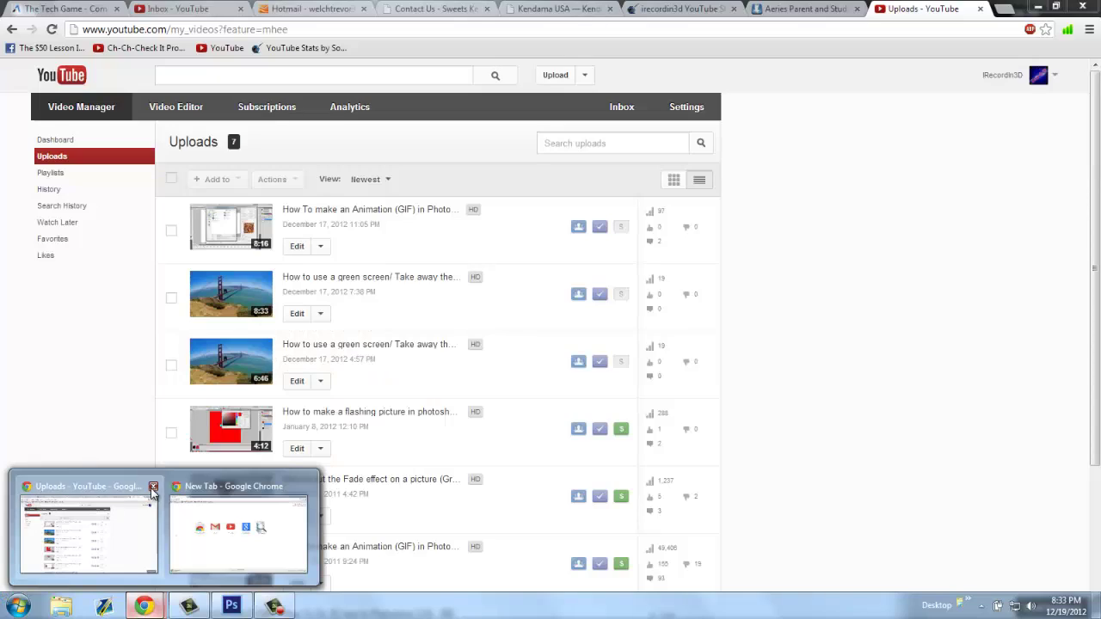
{"action": "left_click", "coordinate": [153, 490]}
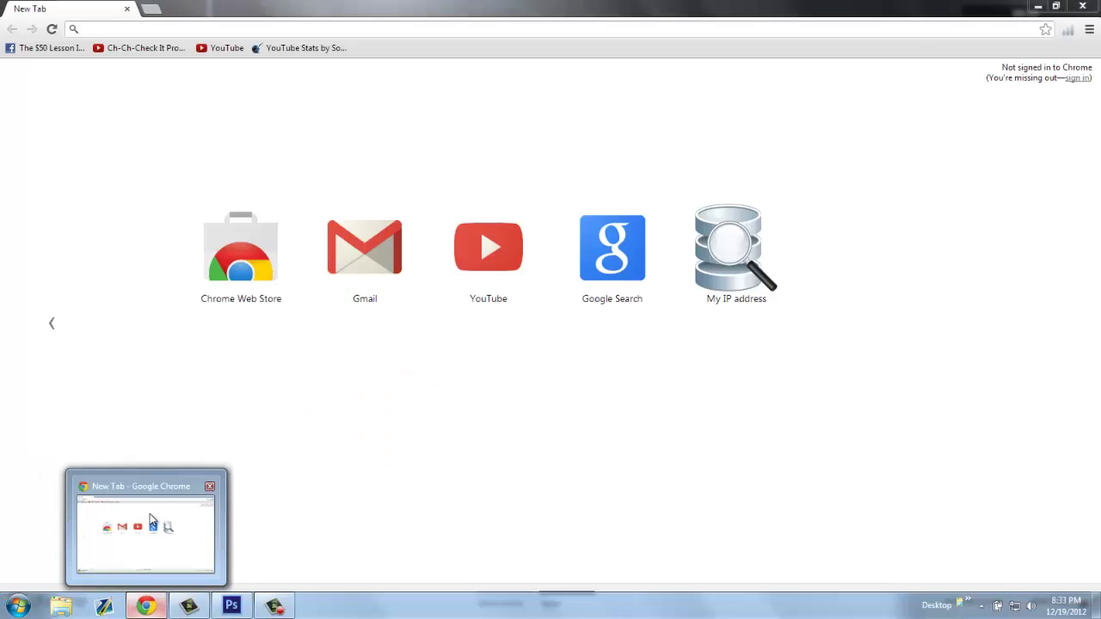
{"action": "left_click", "coordinate": [151, 521]}
{"action": "left_click", "coordinate": [1056, 7]}
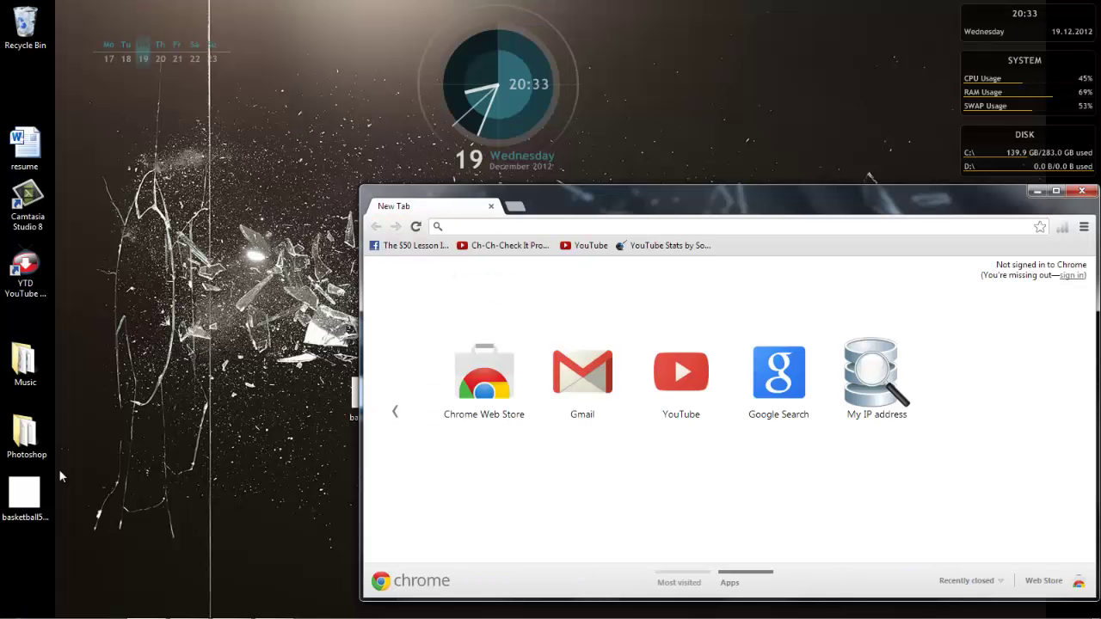
Drag basketball5-times.gif into the window to preview, close it, and return to Photoshop
{"action": "left_click_drag", "start_coordinate": [24, 494], "coordinate": [533, 286]}
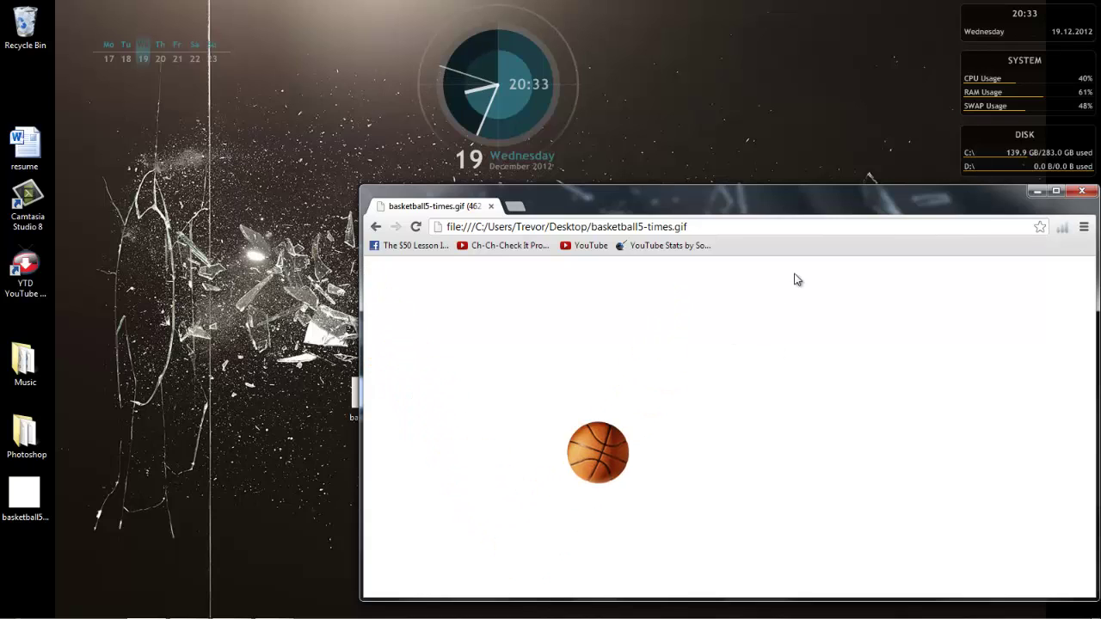
{"action": "left_click", "coordinate": [1086, 192]}
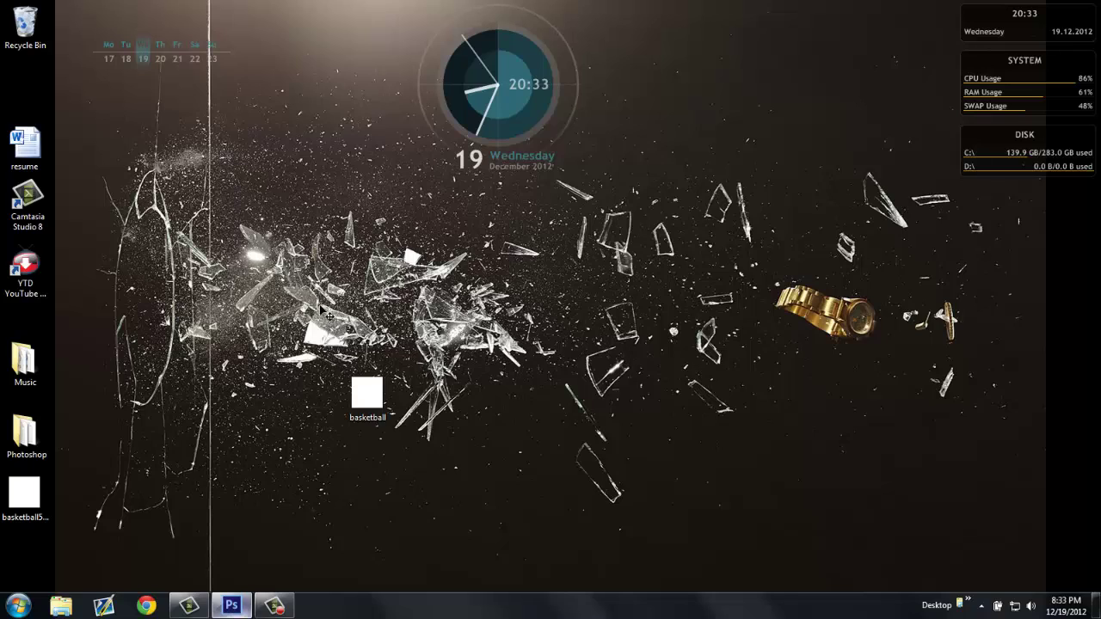
{"action": "left_click", "coordinate": [232, 606]}
In Save for Web, set looping to Forever and save the GIF as basketball forever
{"action": "left_click", "coordinate": [38, 9]}
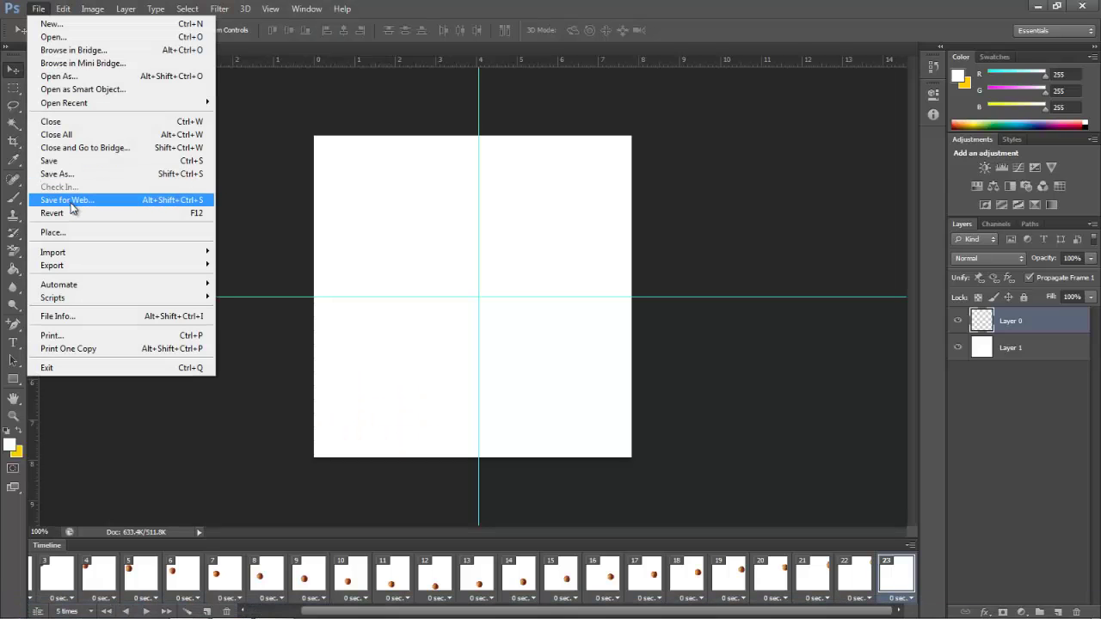
{"action": "left_click", "coordinate": [86, 199]}
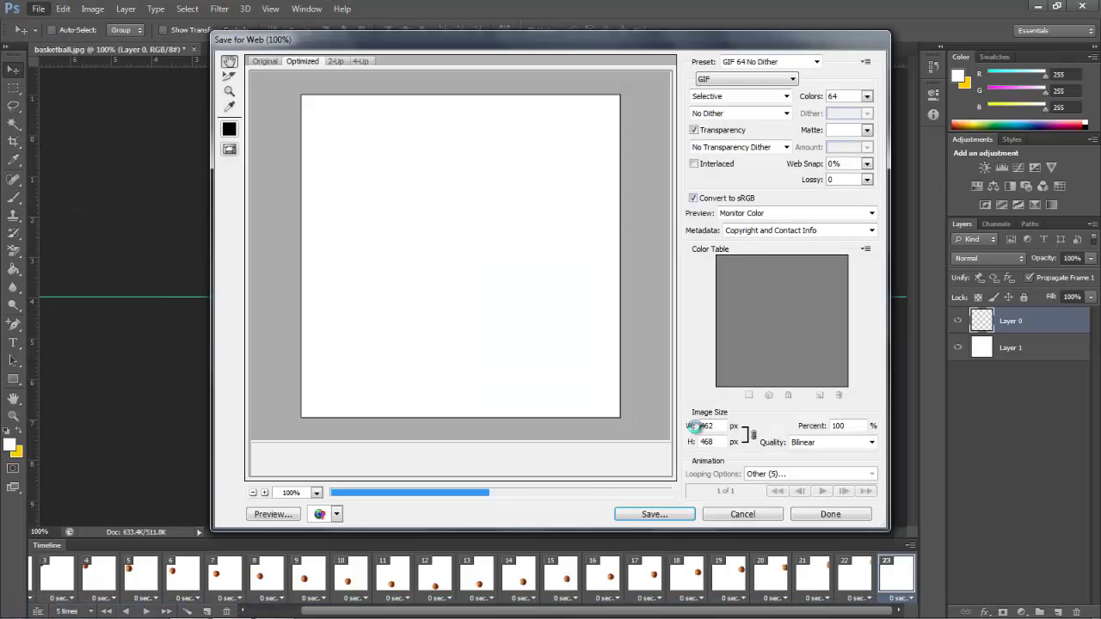
{"action": "left_click", "coordinate": [781, 476]}
{"action": "left_click", "coordinate": [779, 495]}
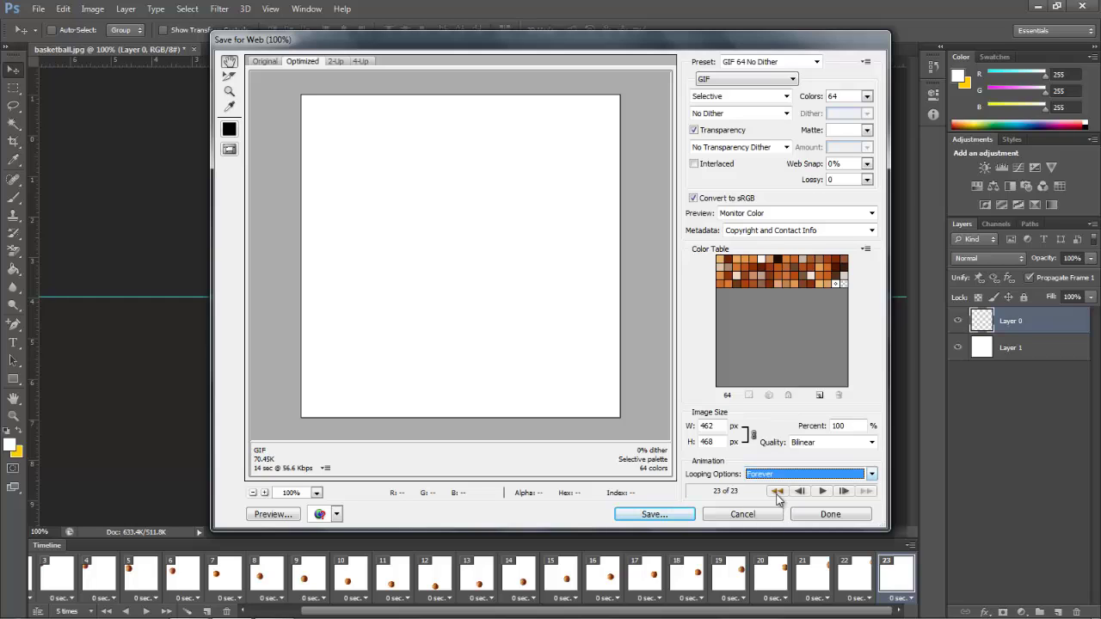
{"action": "left_click", "coordinate": [662, 514]}
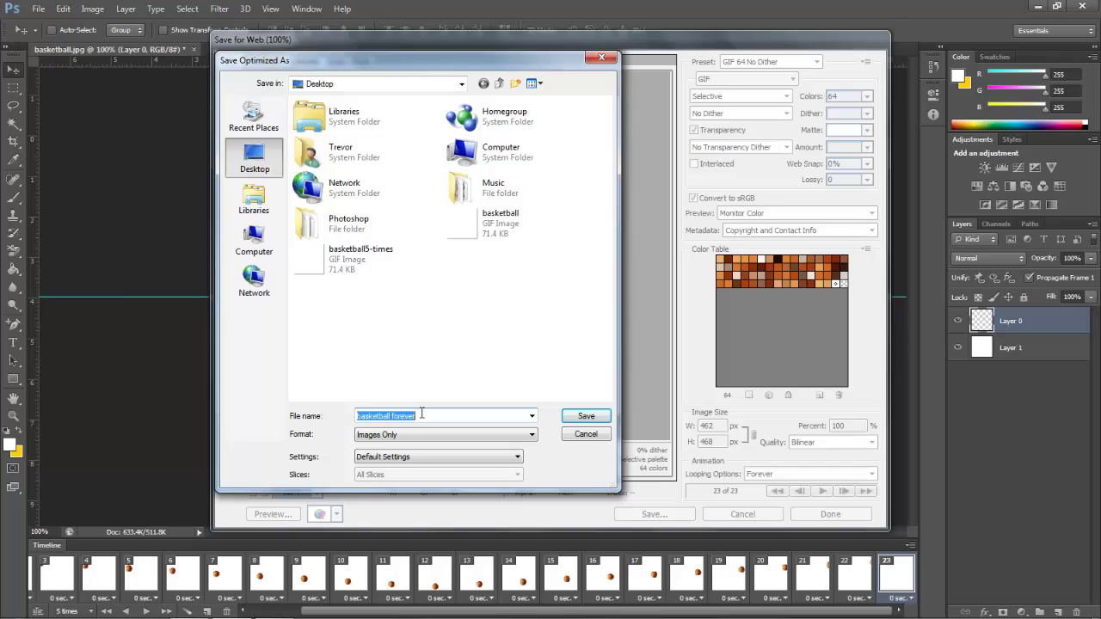
{"action": "key", "text": "Return"}
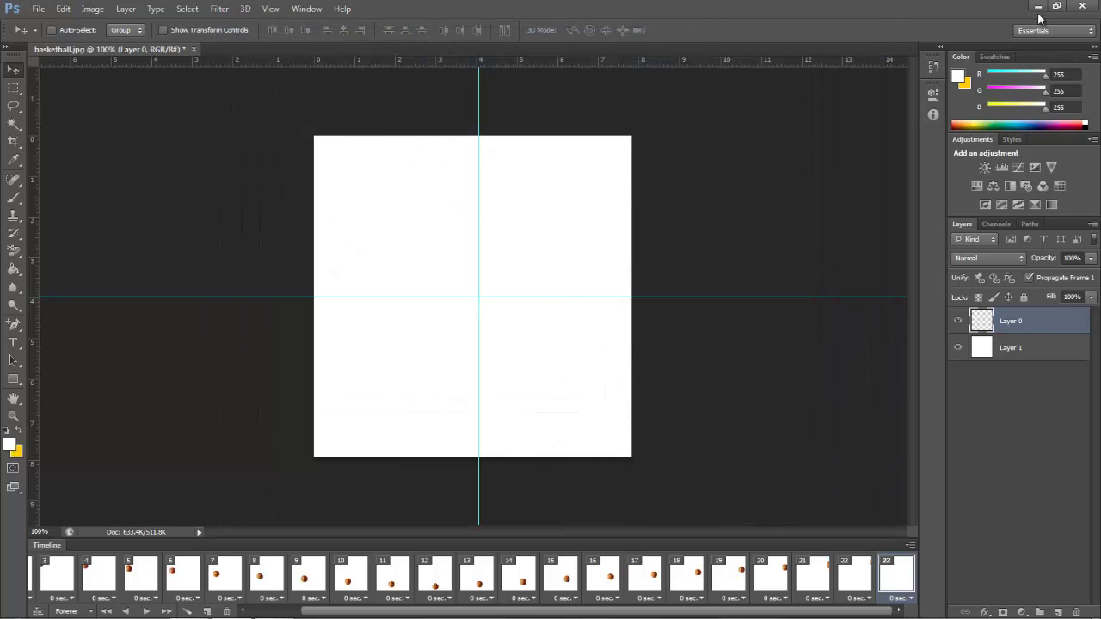
Open a new Chrome window, clear its address bar, and drag basketball-forever.gif in to watch
{"action": "left_click", "coordinate": [1039, 8]}
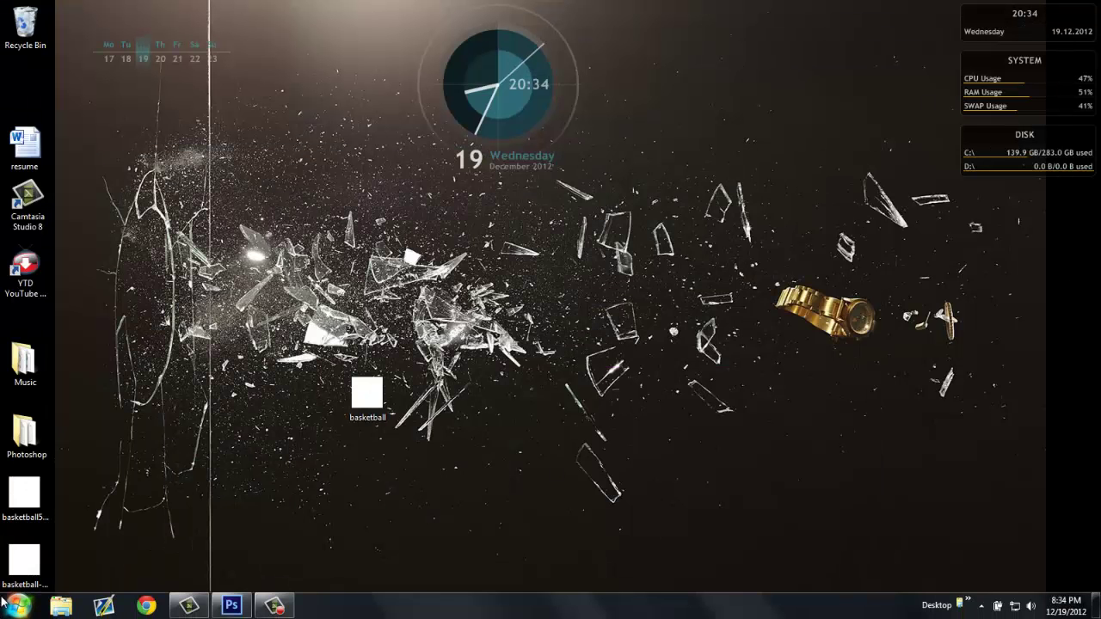
{"action": "right_click", "coordinate": [143, 607]}
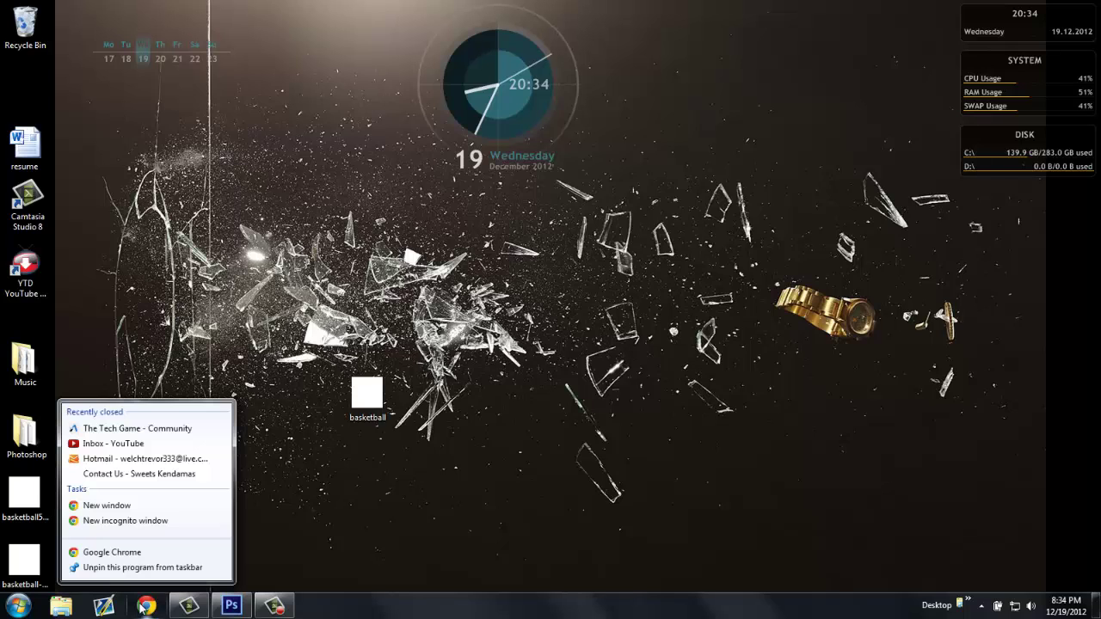
{"action": "left_click", "coordinate": [142, 507]}
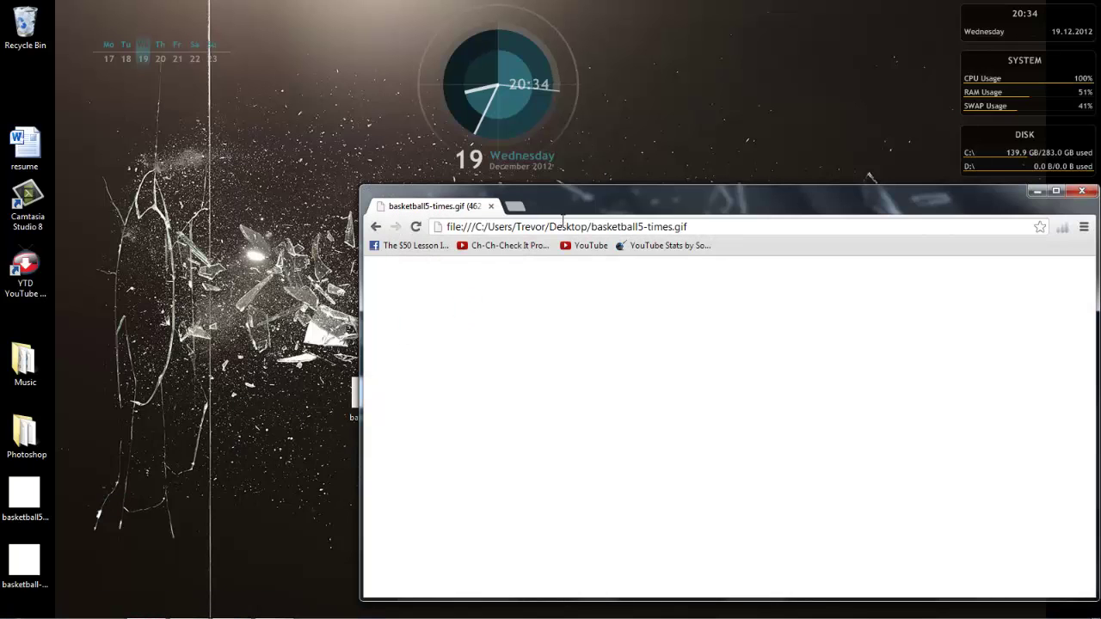
{"action": "left_click", "coordinate": [619, 229]}
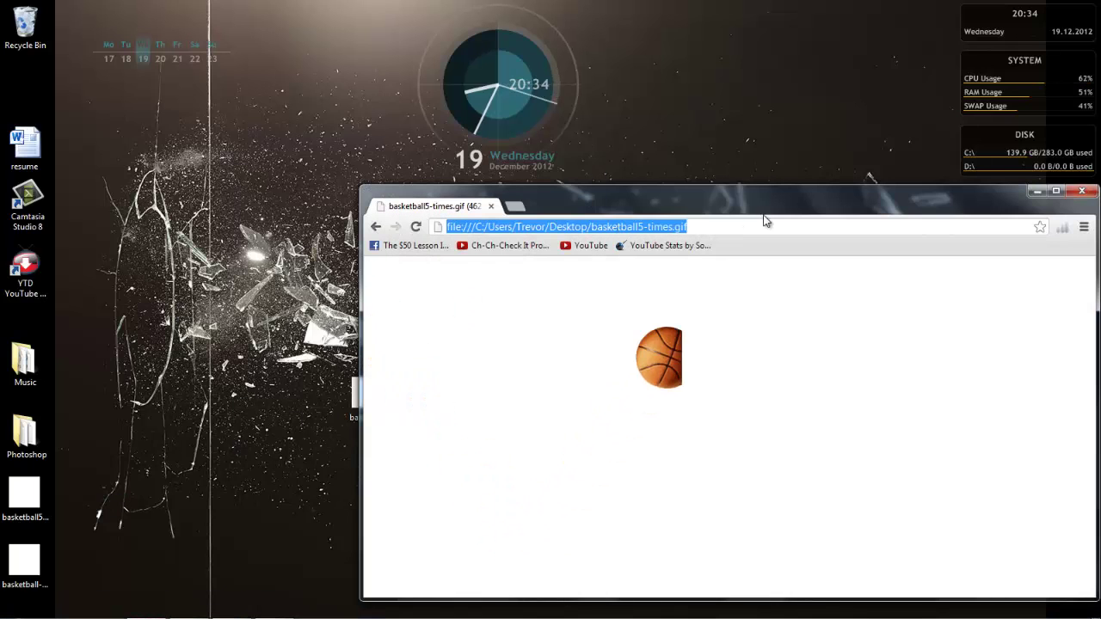
{"action": "key", "text": "Delete"}
{"action": "left_click_drag", "start_coordinate": [740, 192], "coordinate": [912, 125]}
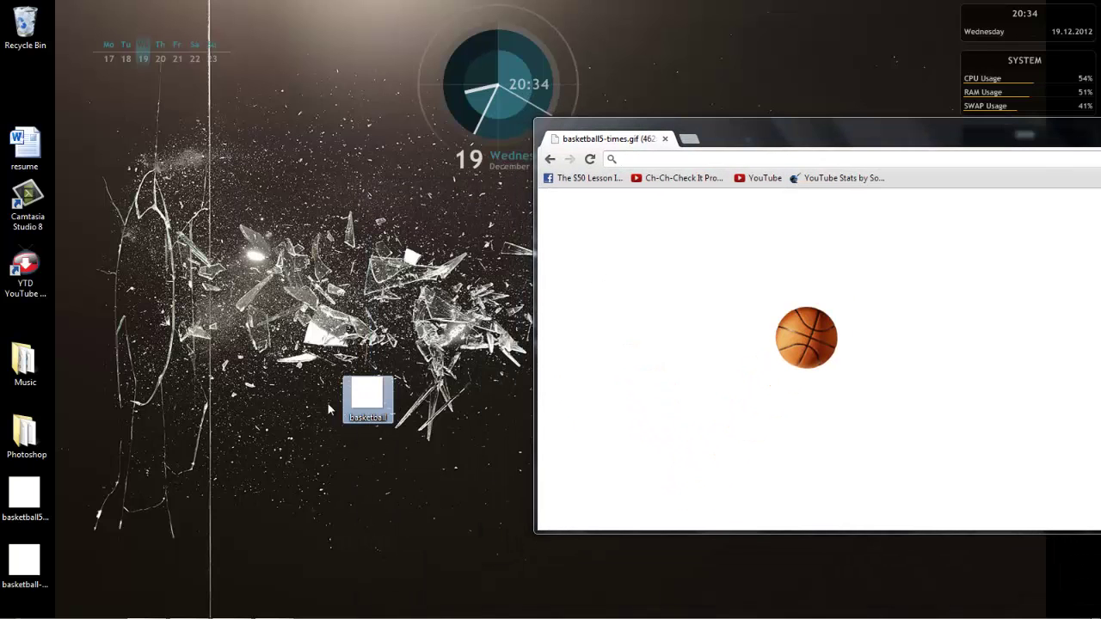
{"action": "left_click_drag", "start_coordinate": [24, 563], "coordinate": [695, 315]}
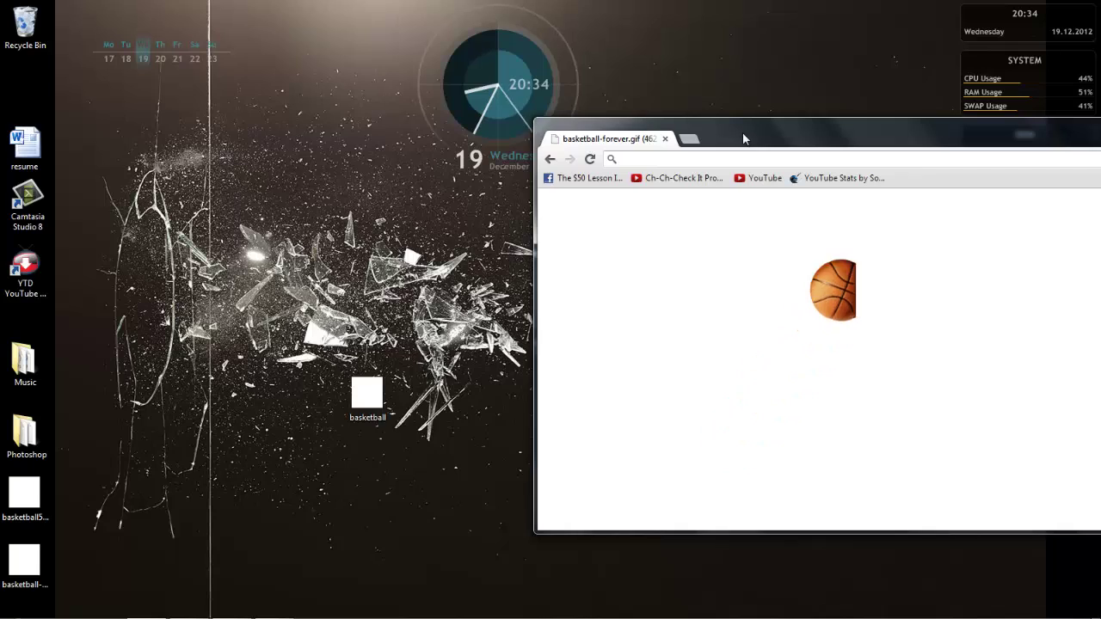